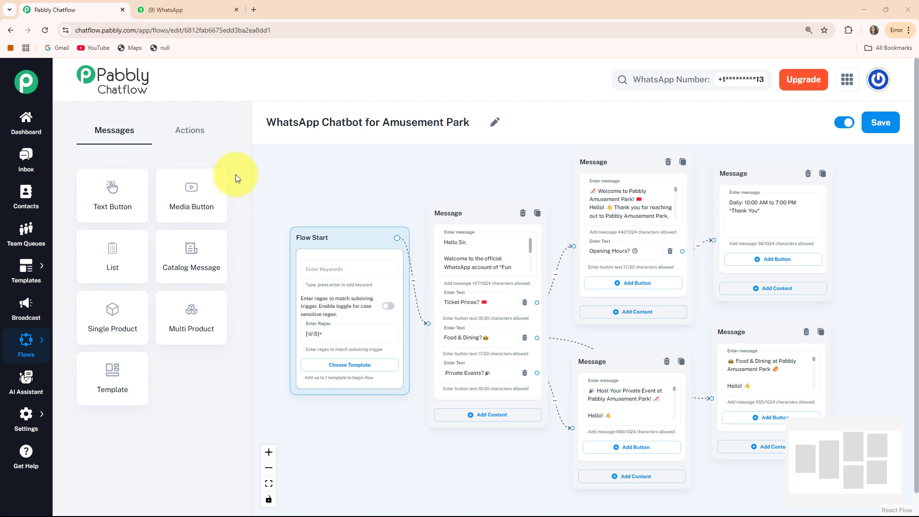
- In the WhatsApp chat with the park bot, choose Ticket Prices? to get the price list
{"action": "left_click", "coordinate": [186, 14]}
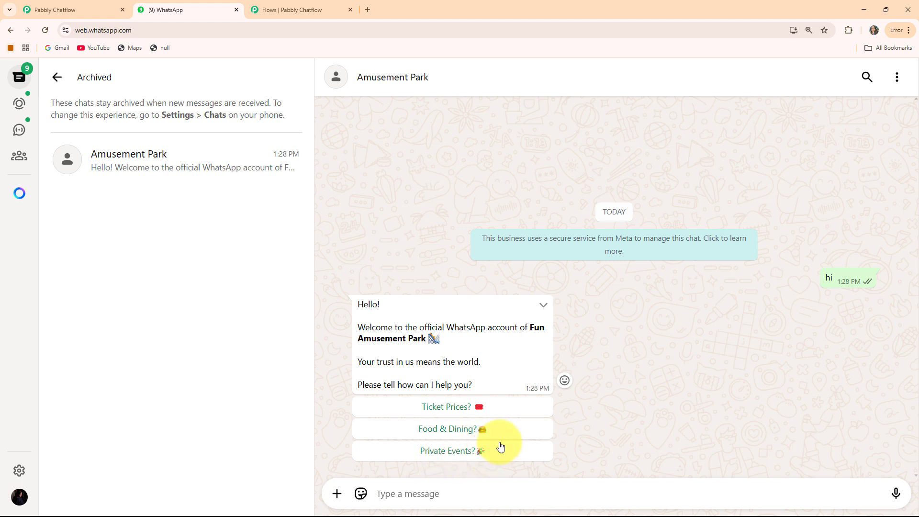
{"action": "left_click", "coordinate": [439, 407]}
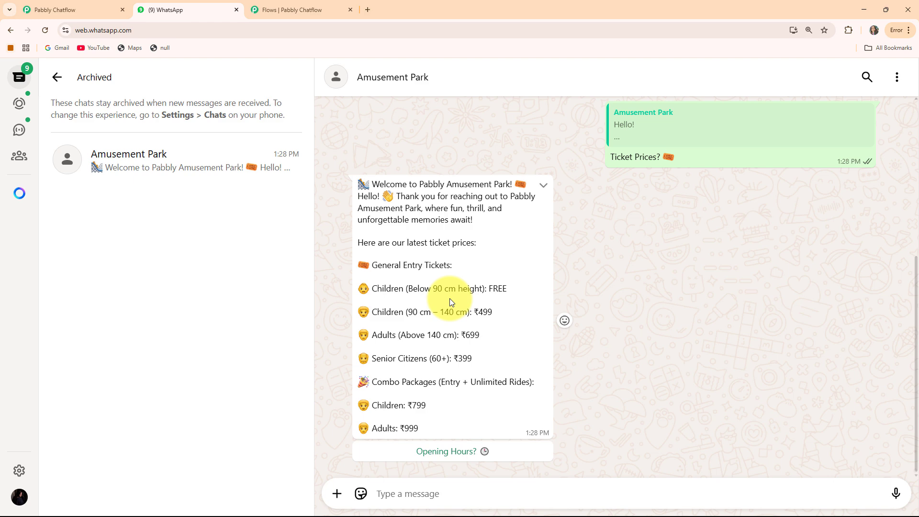
{"action": "scroll", "coordinate": [449, 298], "scroll_direction": "up", "scroll_amount": 2}
- Choose Private Events? and scroll through the bot's event details reply
{"action": "left_click", "coordinate": [458, 126]}
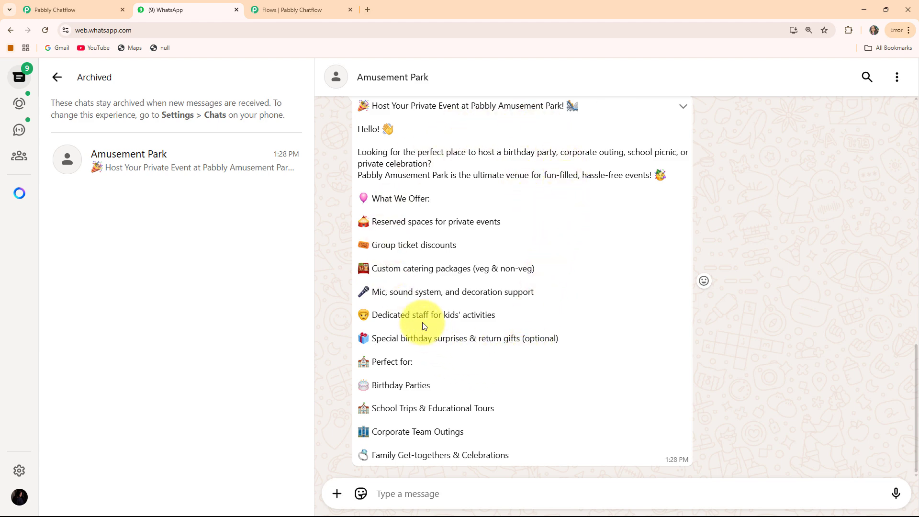
{"action": "scroll", "coordinate": [549, 294], "scroll_direction": "up", "scroll_amount": 2}
{"action": "scroll", "coordinate": [548, 293], "scroll_direction": "down", "scroll_amount": 1}
{"action": "scroll", "coordinate": [546, 287], "scroll_direction": "up", "scroll_amount": 5}
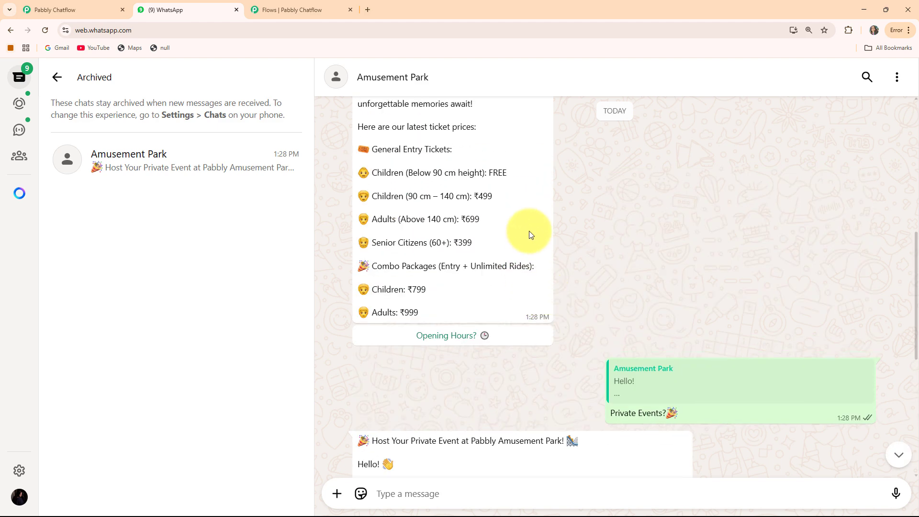
{"action": "scroll", "coordinate": [599, 343], "scroll_direction": "down", "scroll_amount": 7}
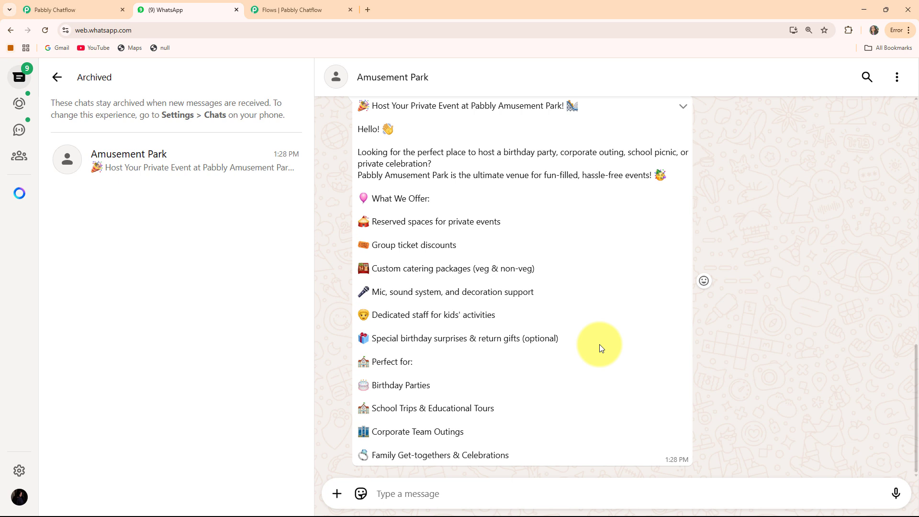
{"action": "scroll", "coordinate": [600, 345], "scroll_direction": "up", "scroll_amount": 5}
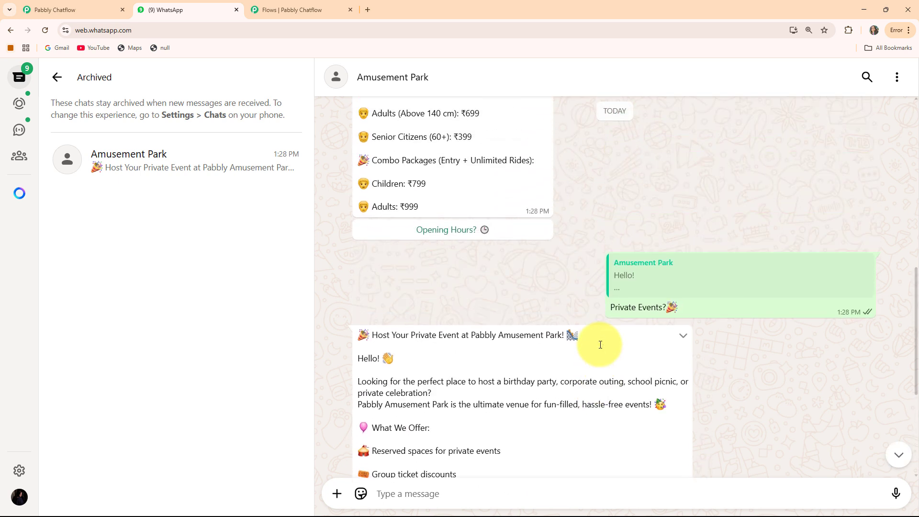
{"action": "scroll", "coordinate": [600, 345], "scroll_direction": "up", "scroll_amount": 1}
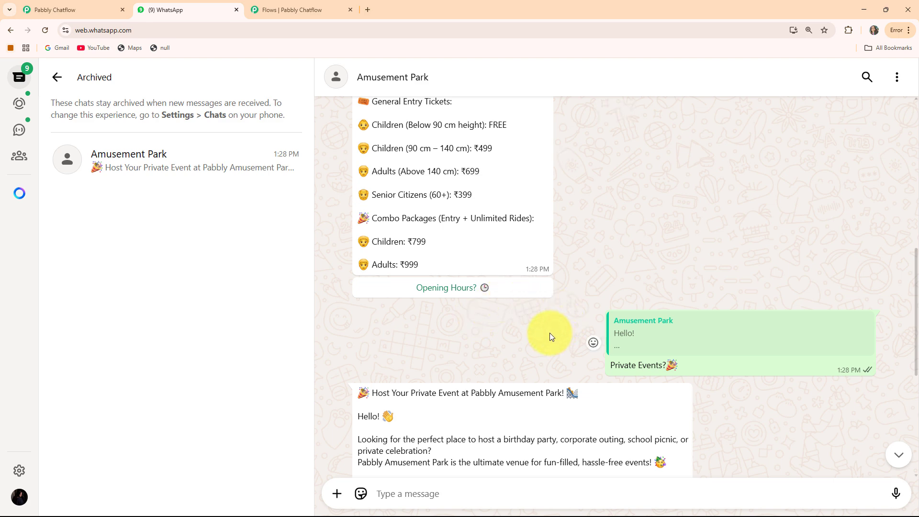
{"action": "scroll", "coordinate": [535, 318], "scroll_direction": "up", "scroll_amount": 4}
{"action": "scroll", "coordinate": [535, 317], "scroll_direction": "down", "scroll_amount": 8}
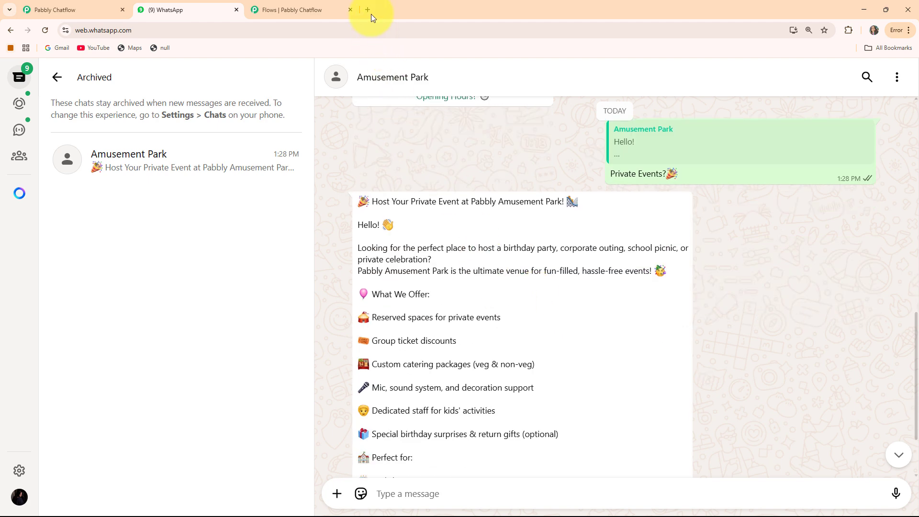
- Load pabbly.com in a new Chrome tab and sign in to the Pabbly account
{"action": "left_click", "coordinate": [371, 12]}
{"action": "left_click", "coordinate": [266, 33]}
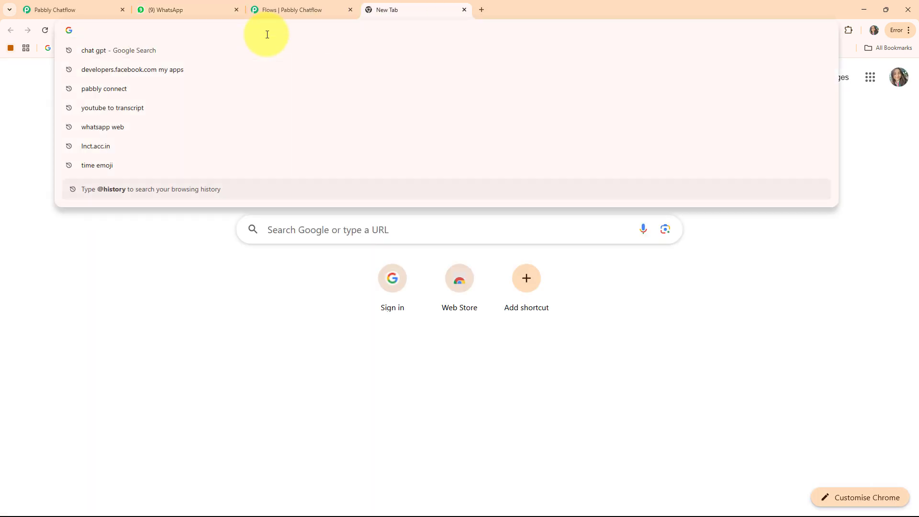
{"action": "type", "text": "pabbly"}
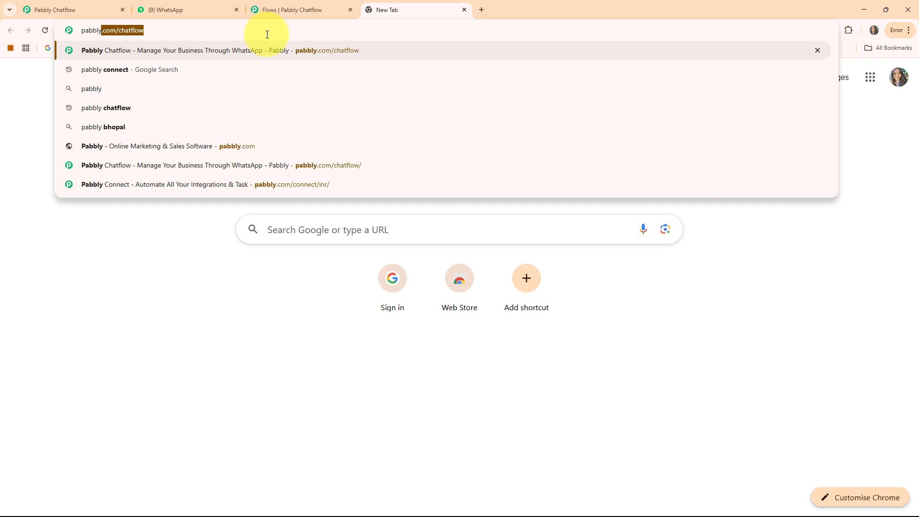
{"action": "type", "text": ".com"}
{"action": "key", "text": "BackSpace"}
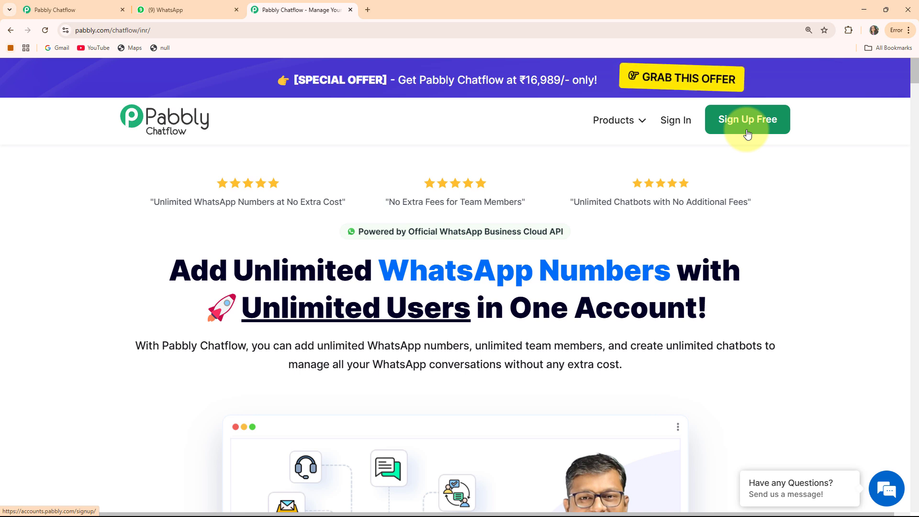
{"action": "left_click", "coordinate": [681, 124]}
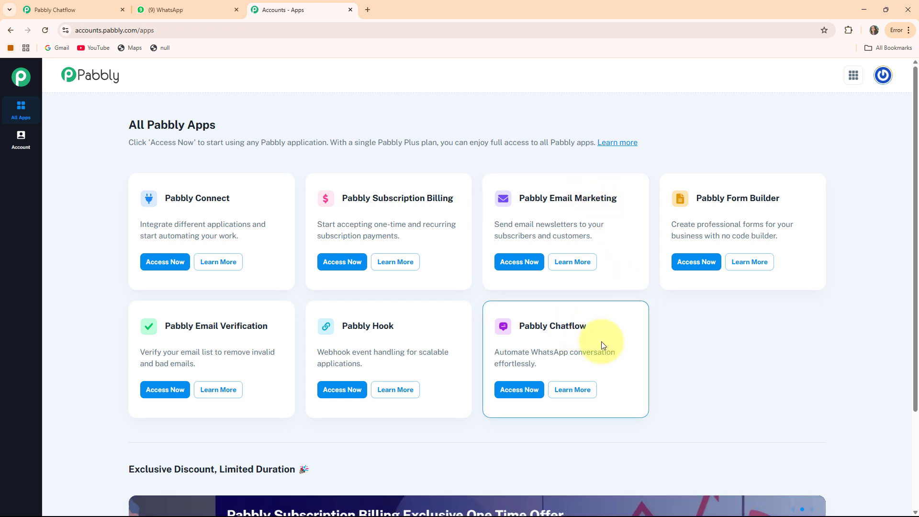
- Launch Pabbly Chatflow from the All Pabbly Apps page
{"action": "left_click", "coordinate": [511, 386]}
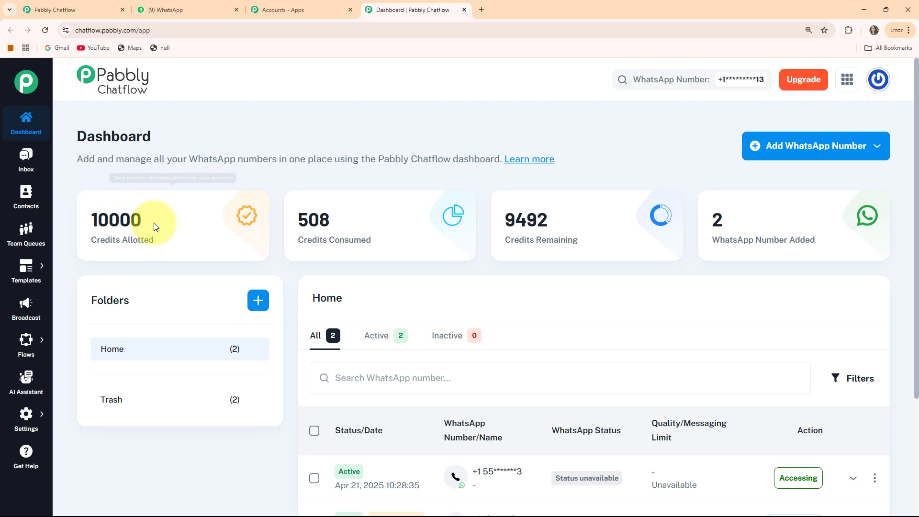
{"action": "mouse_move", "coordinate": [99, 247]}
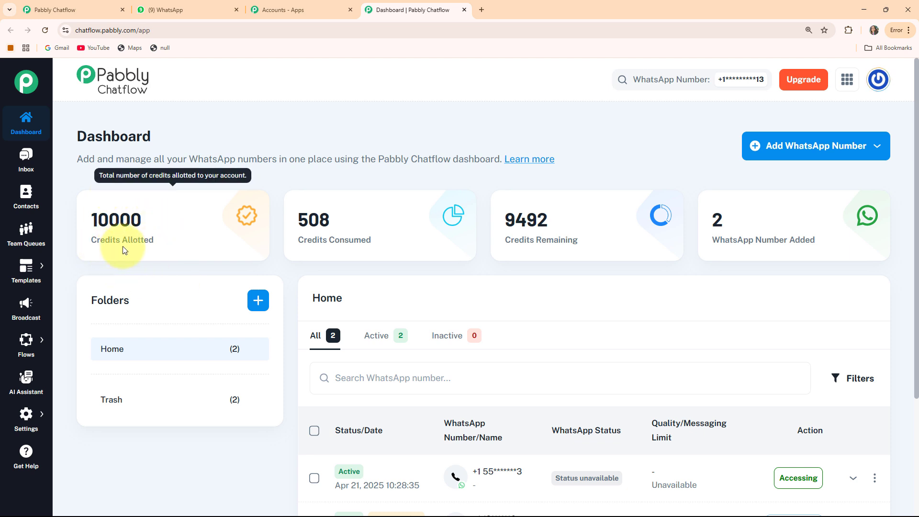
{"action": "mouse_move", "coordinate": [530, 253]}
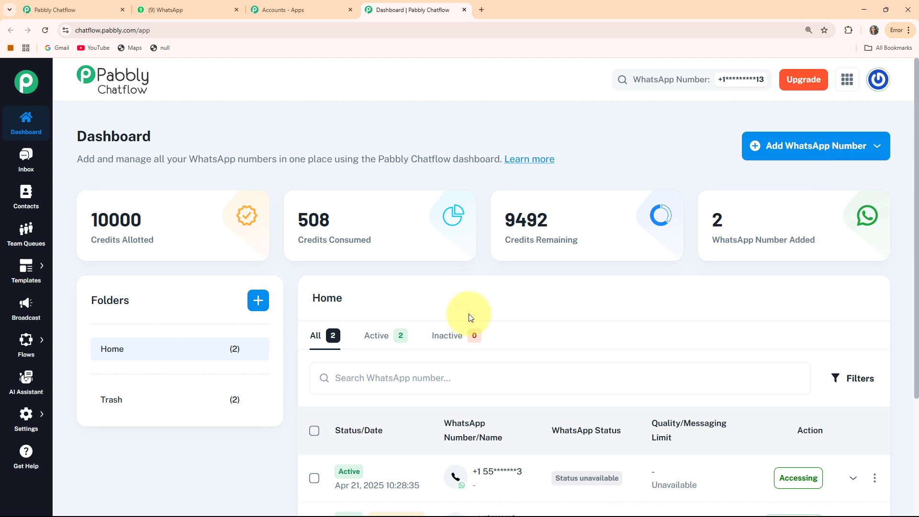
- View Manual Token Connect under Add WhatsApp Number, then scroll the dashboard's credits and numbers
{"action": "left_click", "coordinate": [810, 147]}
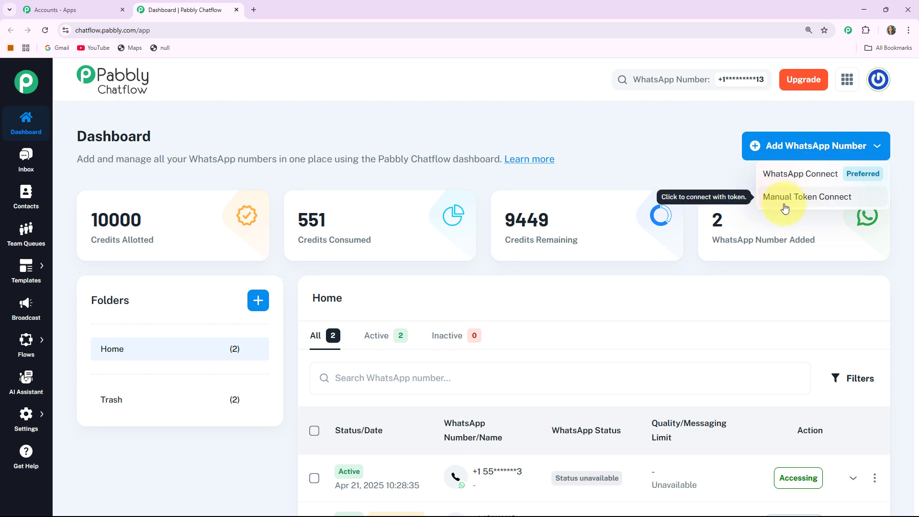
{"action": "left_click", "coordinate": [824, 200]}
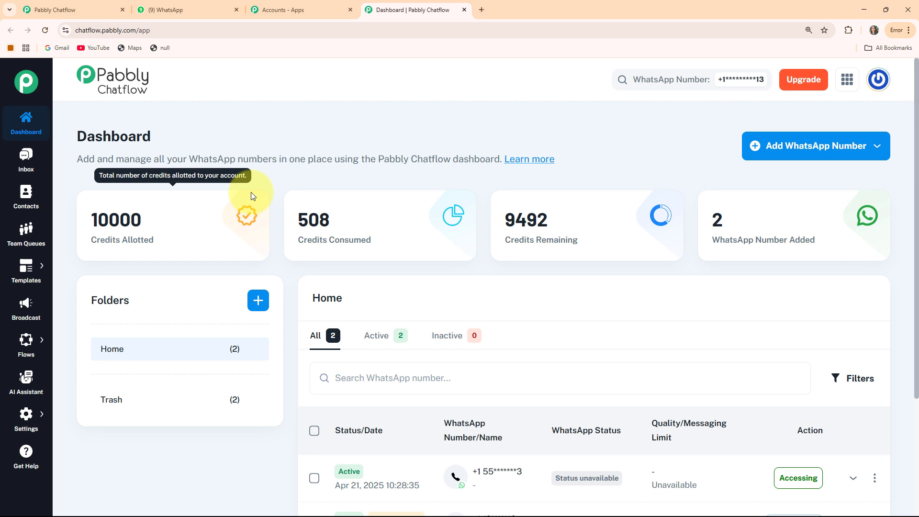
{"action": "scroll", "coordinate": [223, 329], "scroll_direction": "down", "scroll_amount": 1}
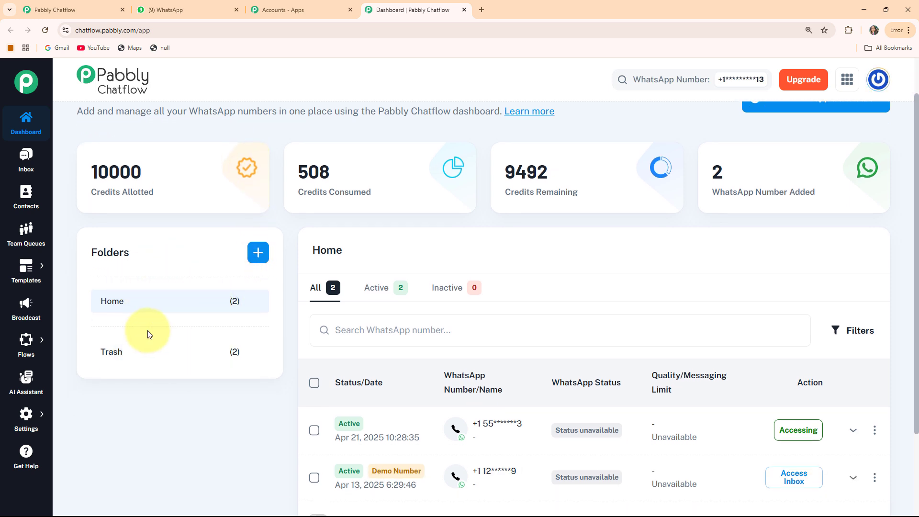
{"action": "scroll", "coordinate": [504, 375], "scroll_direction": "down", "scroll_amount": 2}
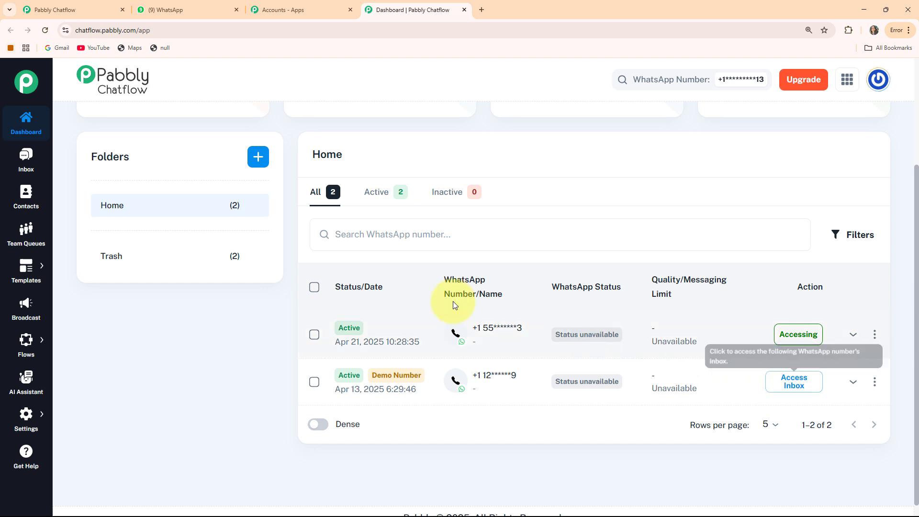
- Browse the Inbox and a recent contact's chat, then the Contacts and Team Queues pages
{"action": "left_click", "coordinate": [33, 173]}
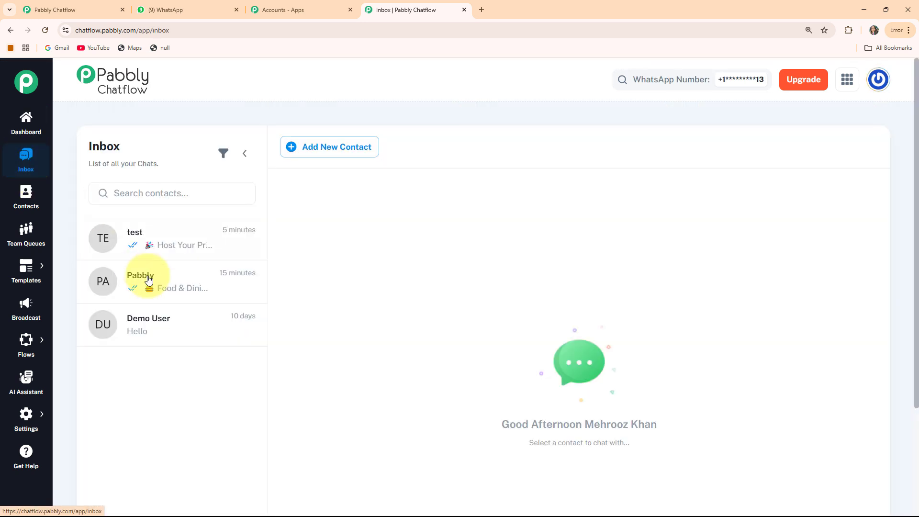
{"action": "left_click", "coordinate": [180, 259]}
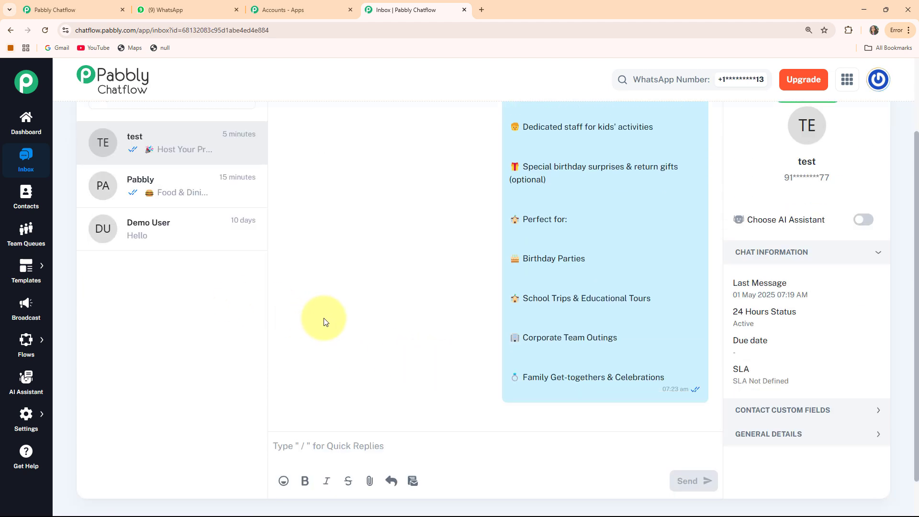
{"action": "left_click", "coordinate": [34, 205]}
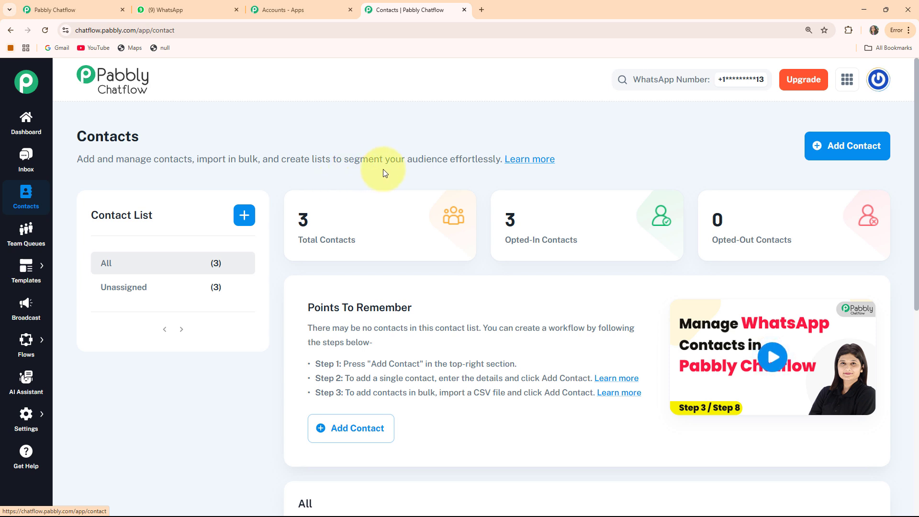
{"action": "left_click", "coordinate": [13, 249]}
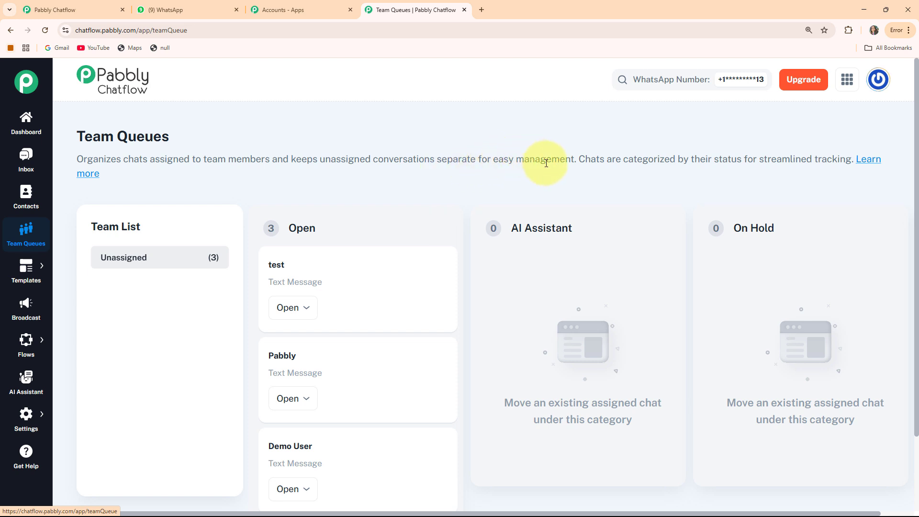
- View the Templates List, then move on to the empty Broadcast page
{"action": "mouse_move", "coordinate": [29, 265]}
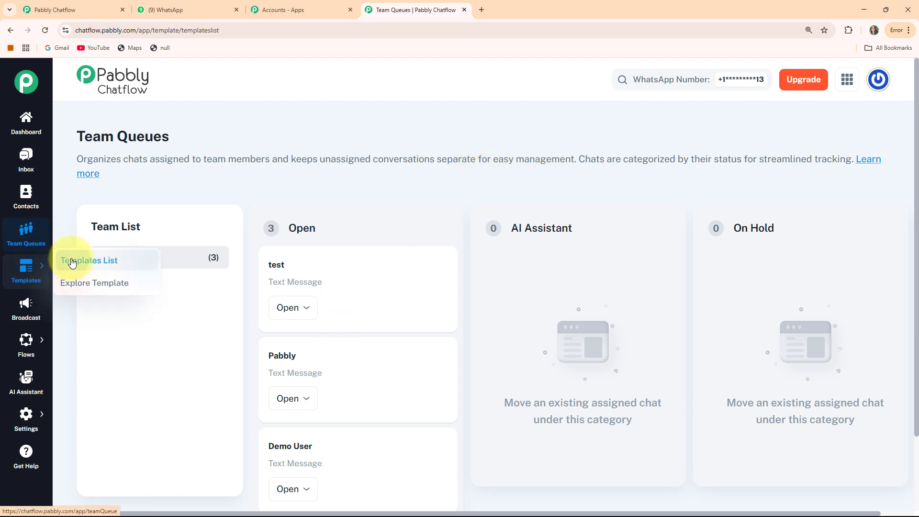
{"action": "left_click", "coordinate": [71, 262]}
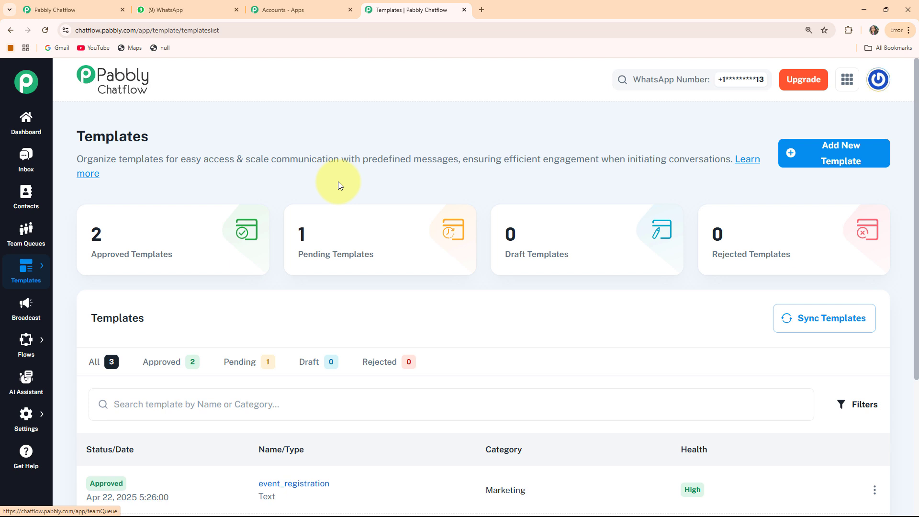
{"action": "left_click", "coordinate": [20, 310]}
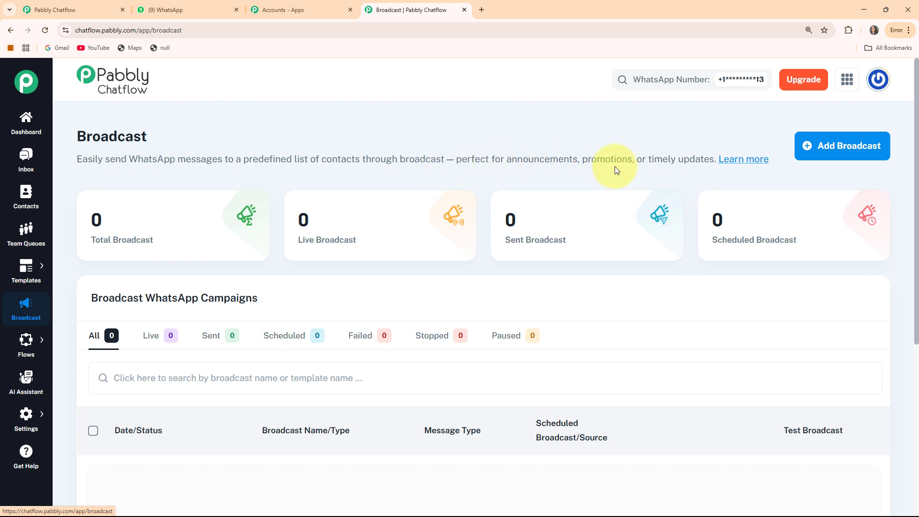
- Pass through the Flows list to the AI Assistant page and scroll its zero-assistant overview
{"action": "mouse_move", "coordinate": [26, 343]}
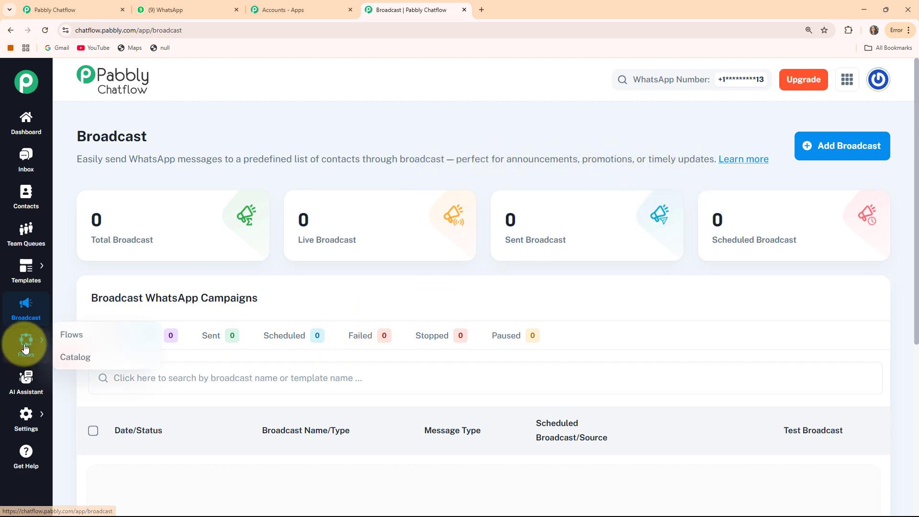
{"action": "left_click", "coordinate": [61, 336]}
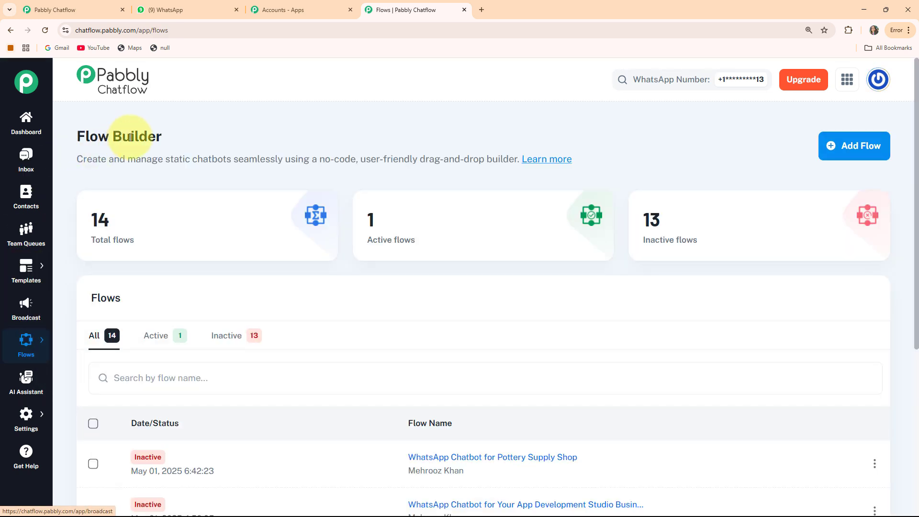
{"action": "left_click", "coordinate": [32, 383]}
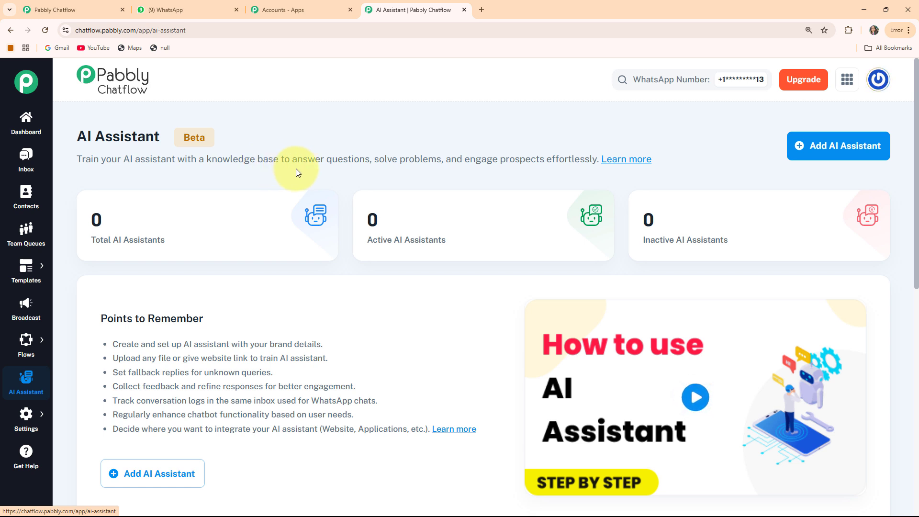
{"action": "scroll", "coordinate": [722, 208], "scroll_direction": "down", "scroll_amount": 2}
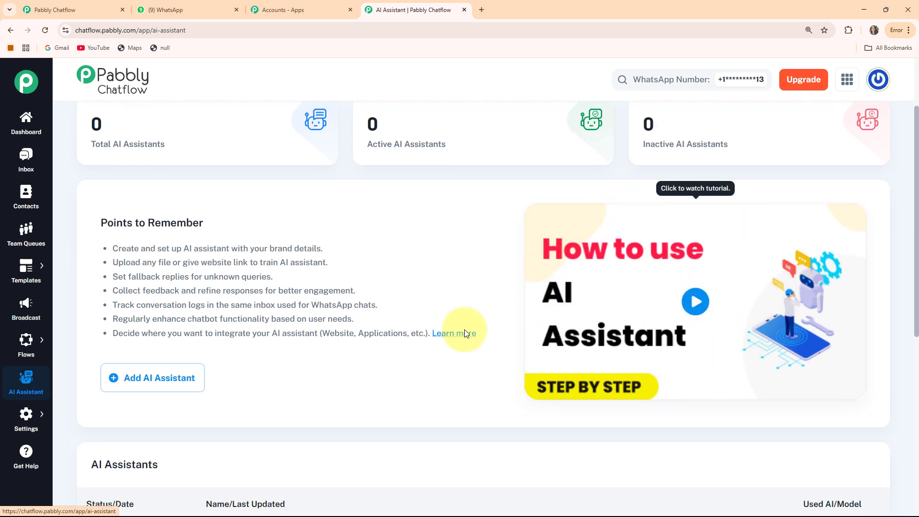
{"action": "scroll", "coordinate": [215, 350], "scroll_direction": "up", "scroll_amount": 2}
{"action": "mouse_move", "coordinate": [26, 417]}
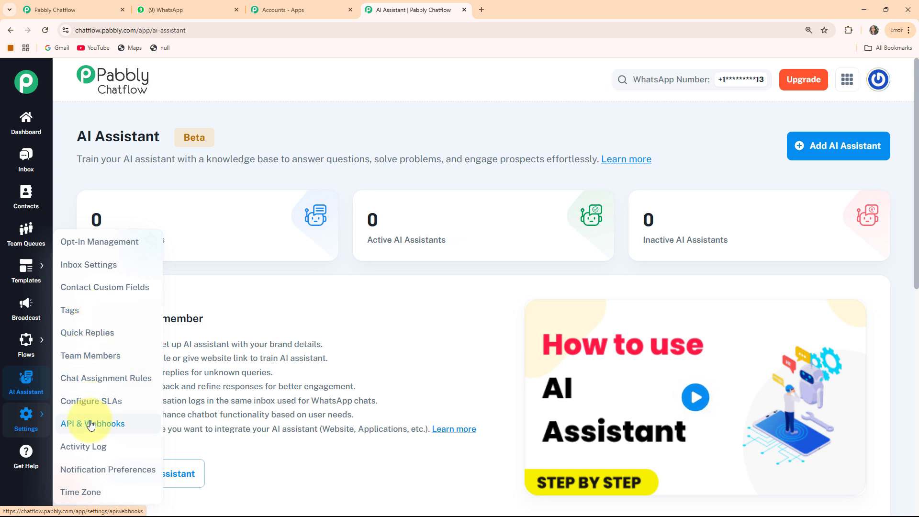
- Glance at the Get Help page, then return to the Flow Builder list of 14 flows
{"action": "left_click", "coordinate": [32, 459]}
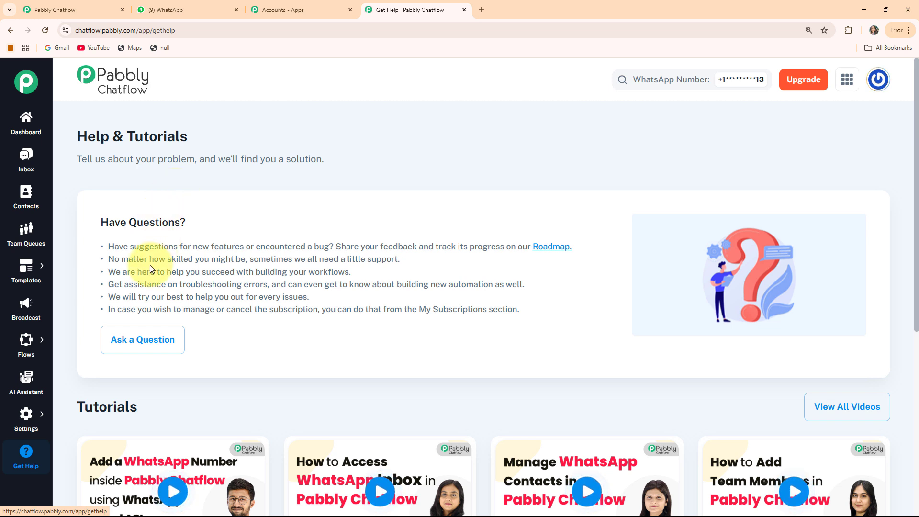
{"action": "mouse_move", "coordinate": [24, 339]}
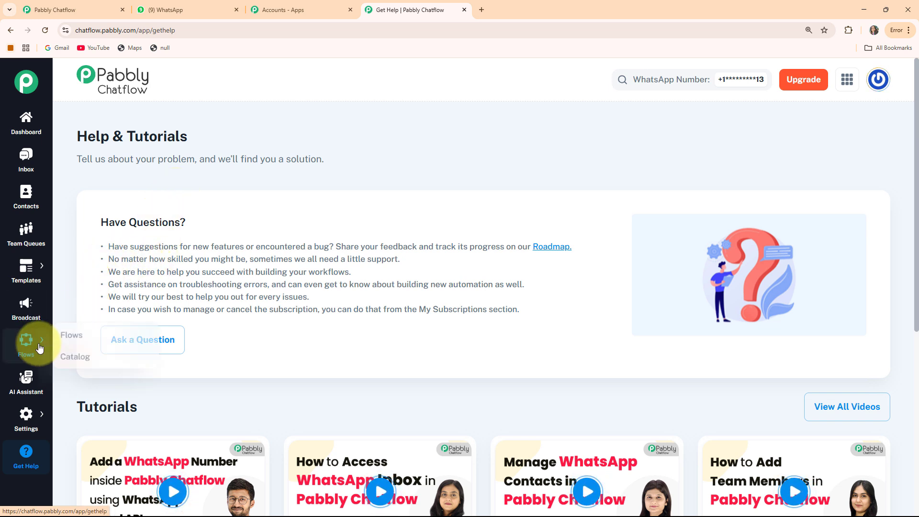
{"action": "left_click", "coordinate": [68, 341]}
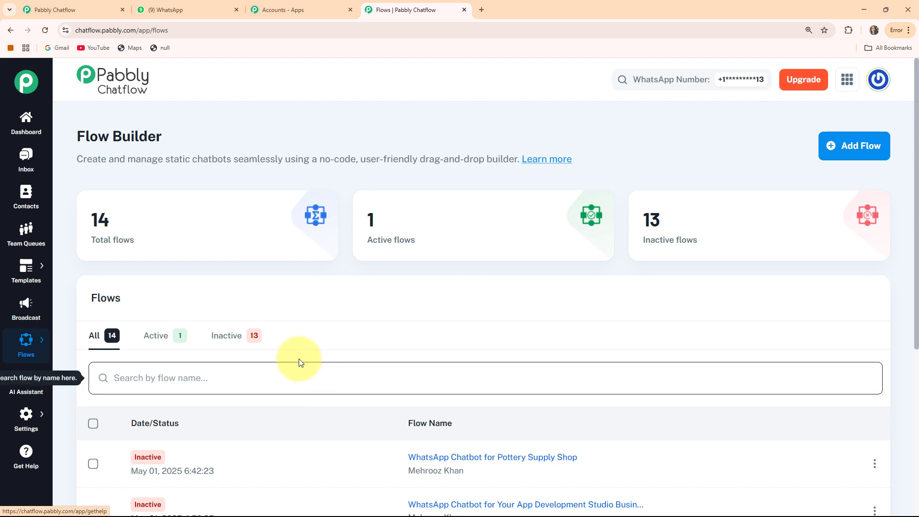
{"action": "left_click_drag", "start_coordinate": [84, 136], "coordinate": [196, 135]}
{"action": "left_click", "coordinate": [154, 168]}
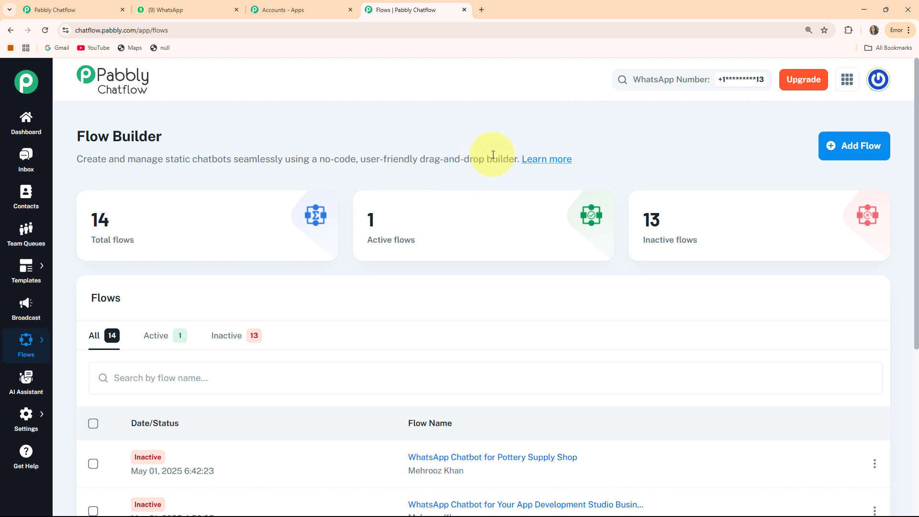
{"action": "scroll", "coordinate": [335, 201], "scroll_direction": "down", "scroll_amount": 1}
{"action": "scroll", "coordinate": [143, 215], "scroll_direction": "up", "scroll_amount": 1}
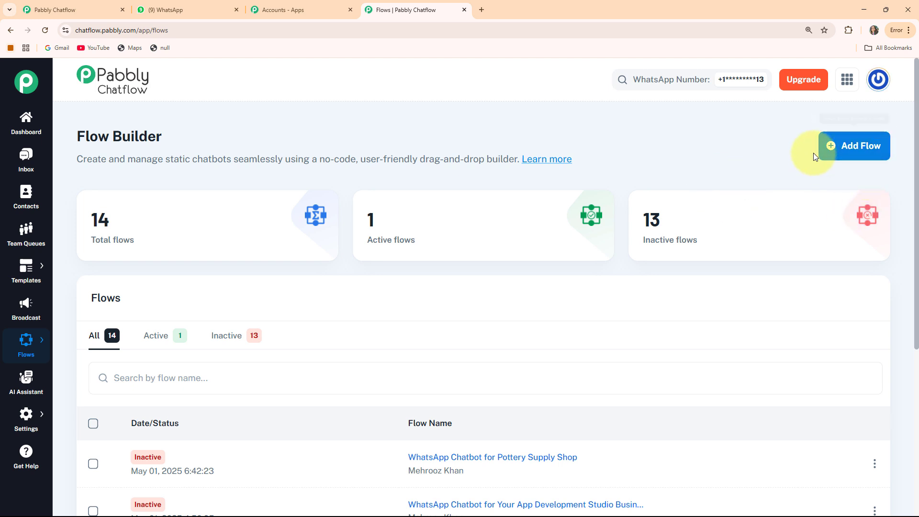
- Add a new flow and rename it from Untitled to 'Whatsapp Chatbot for Amusement Park'
{"action": "left_click", "coordinate": [853, 152]}
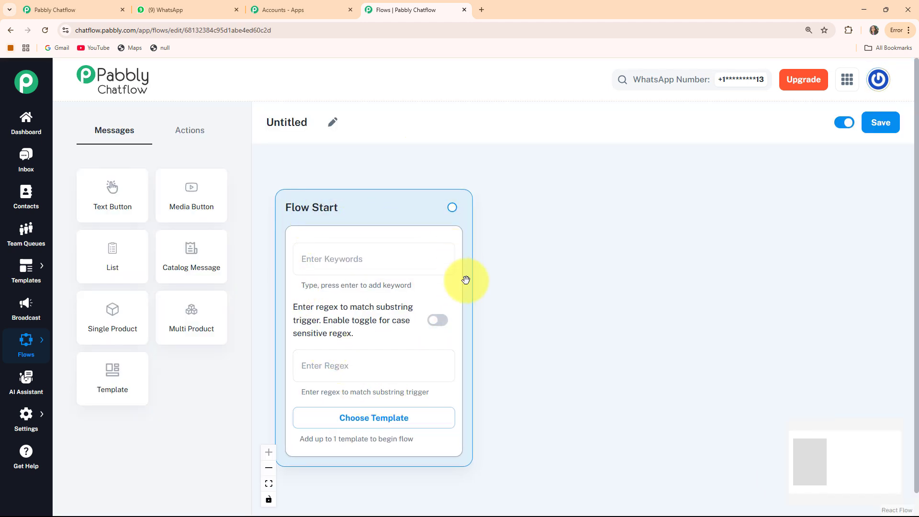
{"action": "left_click", "coordinate": [333, 120]}
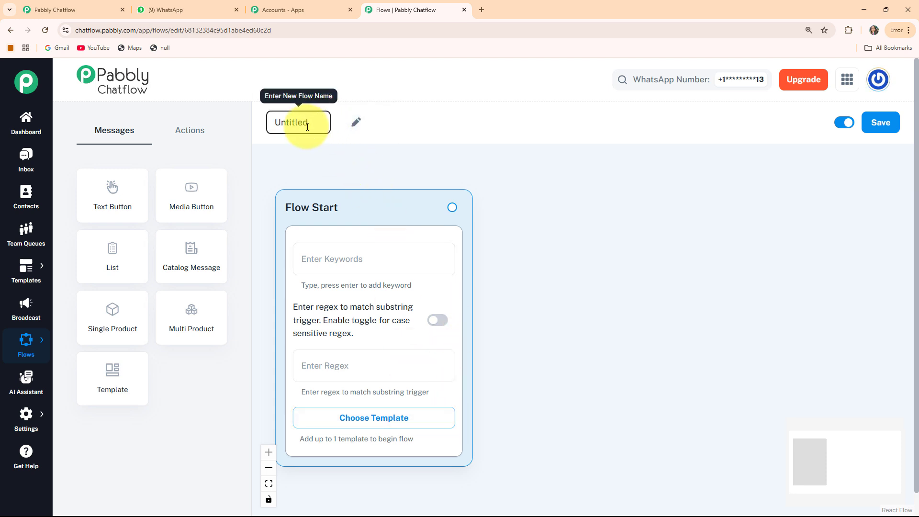
{"action": "key", "text": "BackSpace"}
{"action": "key", "text": "BackSpace"}
{"action": "key", "text": "BackSpace"}
{"action": "key", "text": "BackSpace"}
{"action": "key", "text": "BackSpace"}
{"action": "key", "text": "BackSpace"}
{"action": "key", "text": "BackSpace"}
{"action": "key", "text": "BackSpace"}
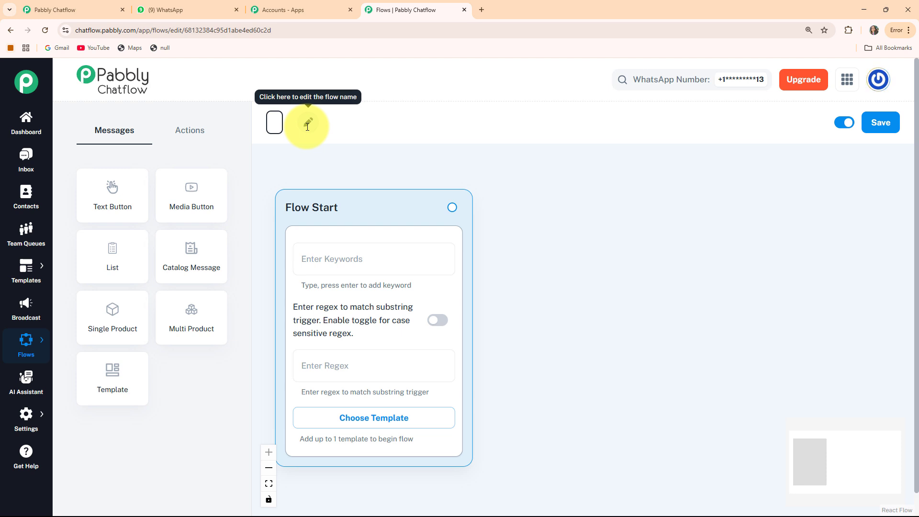
{"action": "type", "text": "Whatsapp Chatbot for Amusement Park"}
{"action": "left_click", "coordinate": [510, 250]}
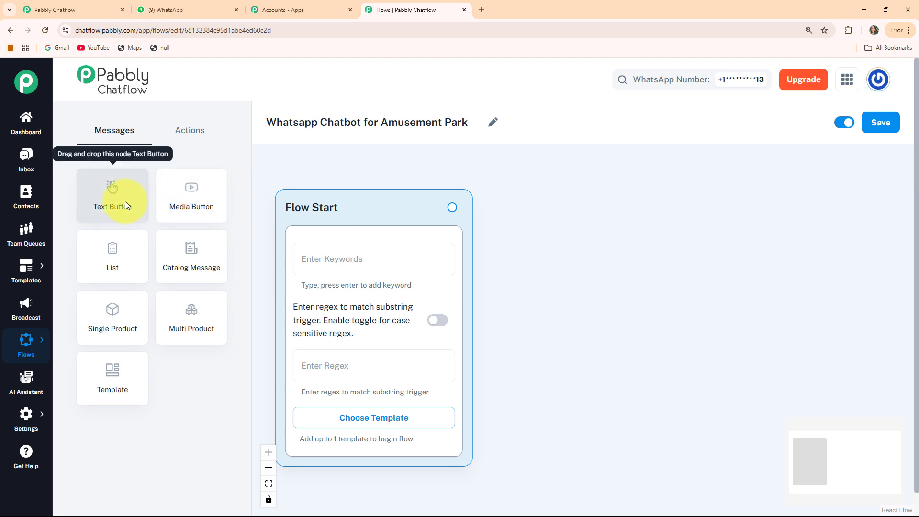
- Browse the node types and briefly open the Choose Template list without picking one
{"action": "left_click", "coordinate": [189, 137]}
{"action": "left_click", "coordinate": [144, 131]}
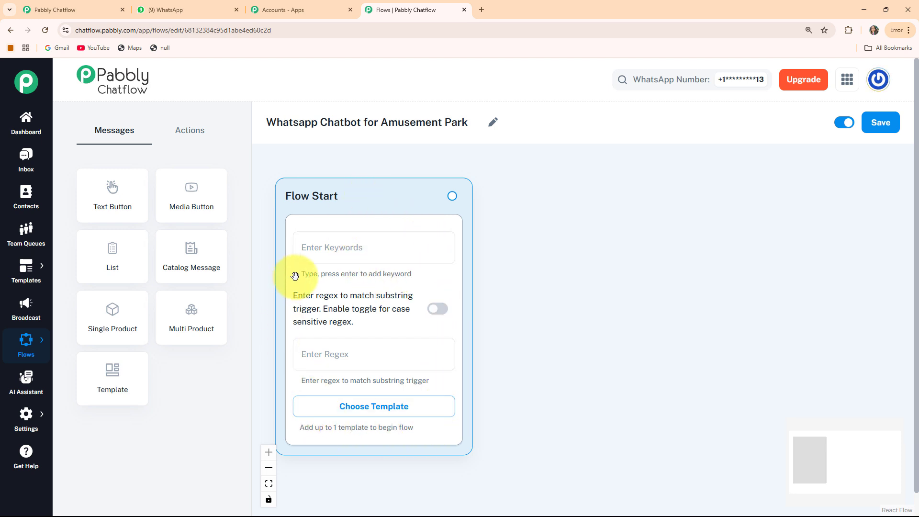
{"action": "left_click", "coordinate": [304, 242]}
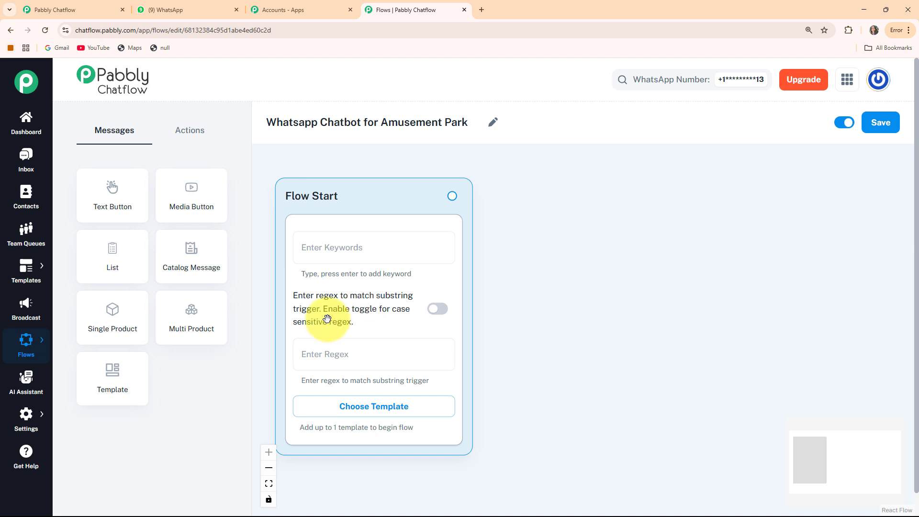
{"action": "left_click", "coordinate": [374, 407]}
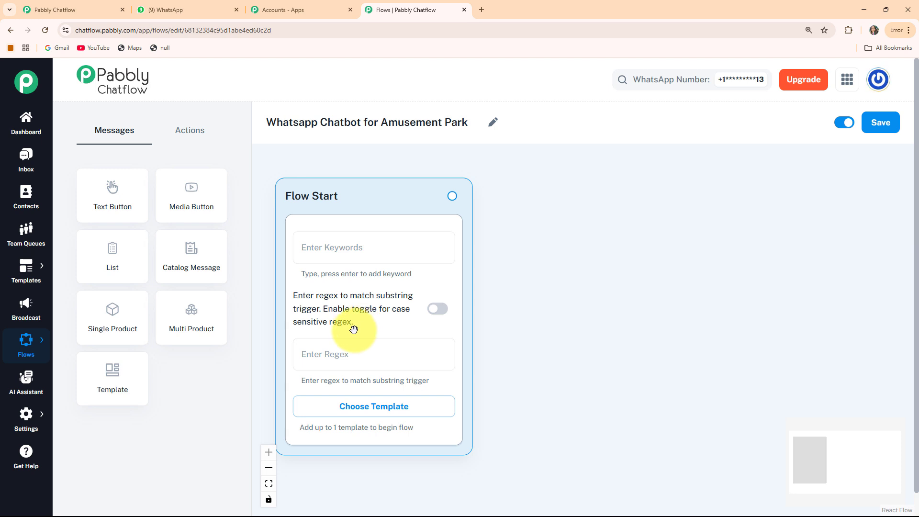
{"action": "left_click", "coordinate": [374, 406]}
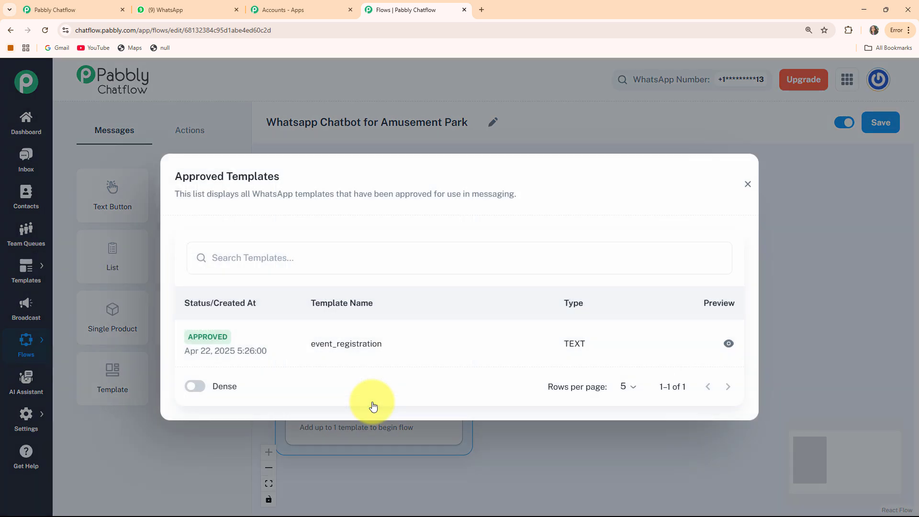
{"action": "left_click", "coordinate": [450, 334]}
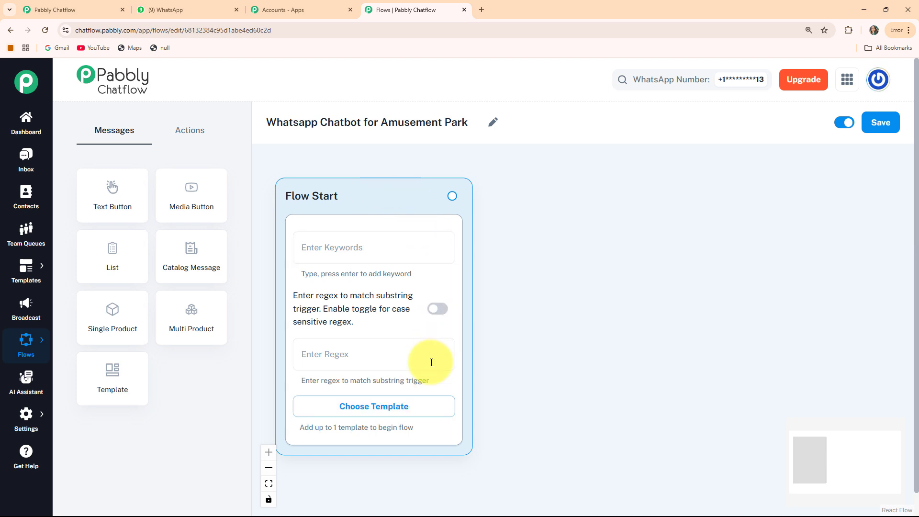
- Paste a catch-all regex into the Flow Start trigger so any message starts the flow
{"action": "left_click", "coordinate": [348, 354]}
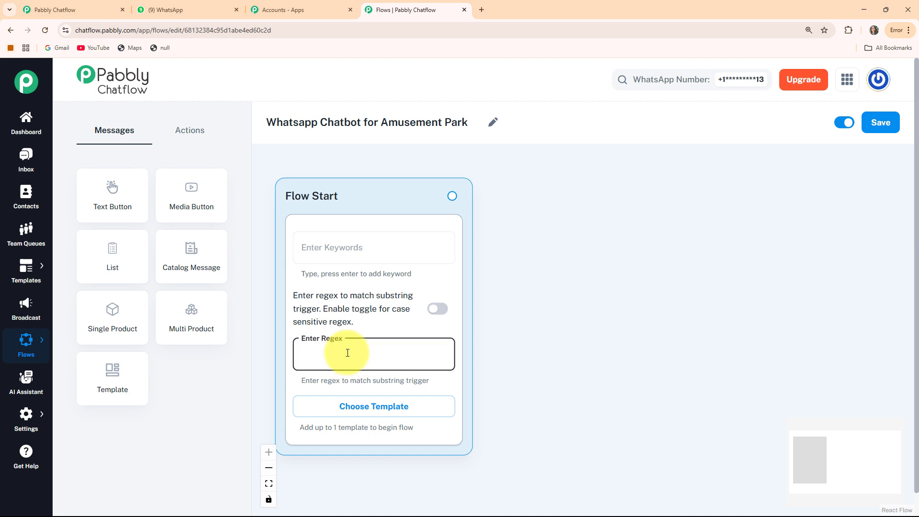
{"action": "type", "text": "[\\s\\S]+"}
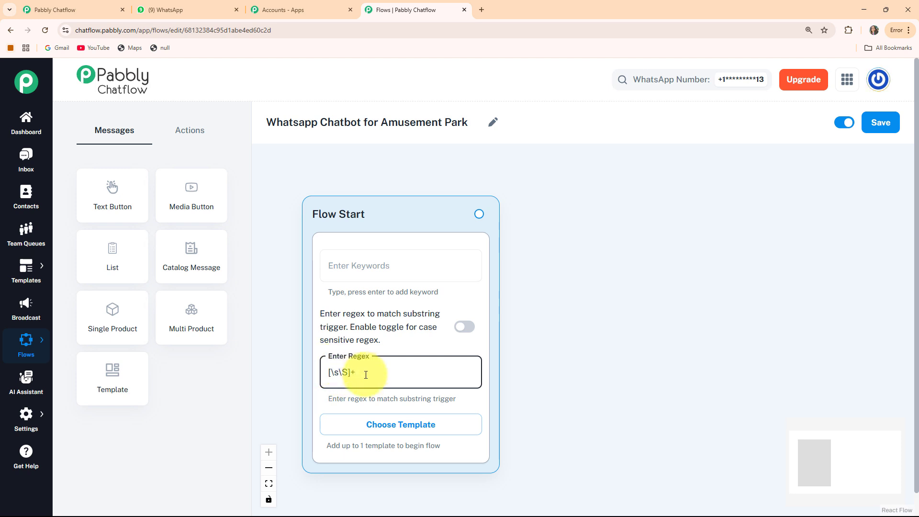
{"action": "left_click_drag", "start_coordinate": [407, 212], "coordinate": [391, 204]}
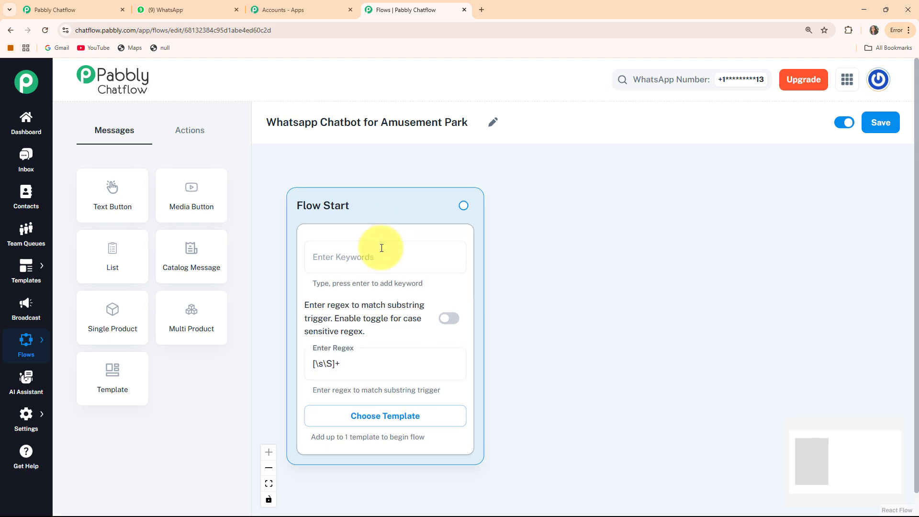
{"action": "left_click", "coordinate": [347, 367]}
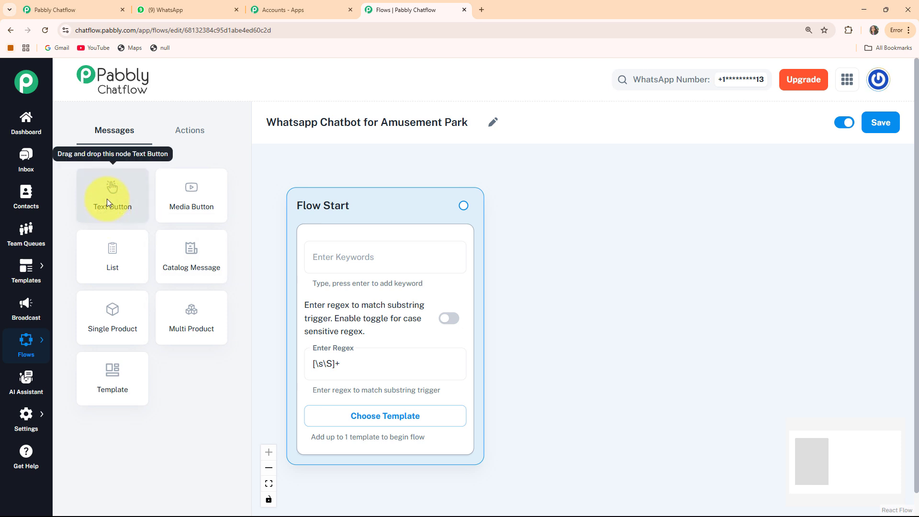
{"action": "left_click", "coordinate": [107, 199]}
{"action": "left_click_drag", "start_coordinate": [512, 349], "coordinate": [593, 218]}
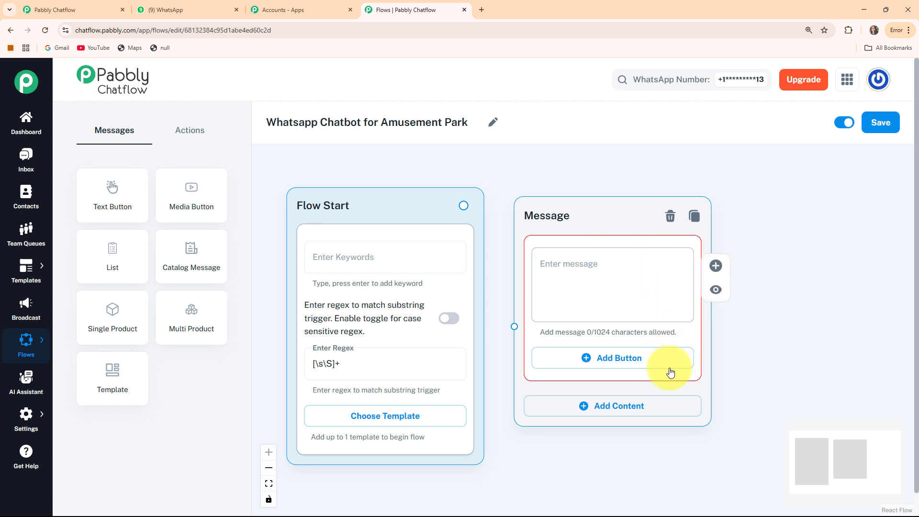
{"action": "left_click", "coordinate": [551, 261]}
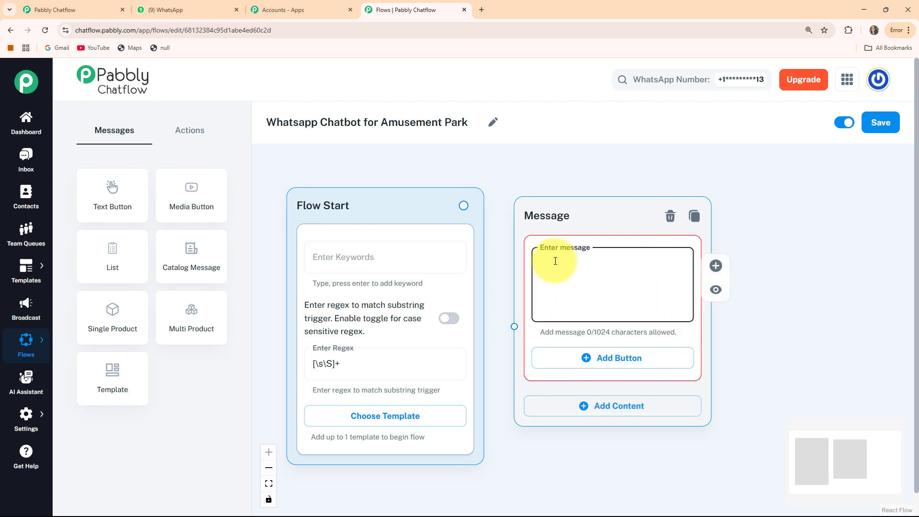
{"action": "key", "text": "ctrl+v"}
{"action": "scroll", "coordinate": [555, 261], "scroll_direction": "down", "scroll_amount": 1}
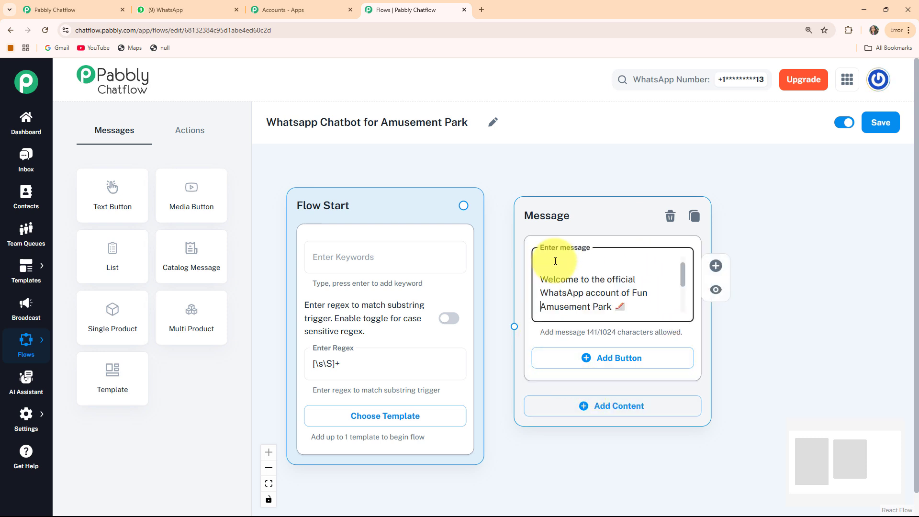
{"action": "left_click_drag", "start_coordinate": [548, 223], "coordinate": [557, 211]}
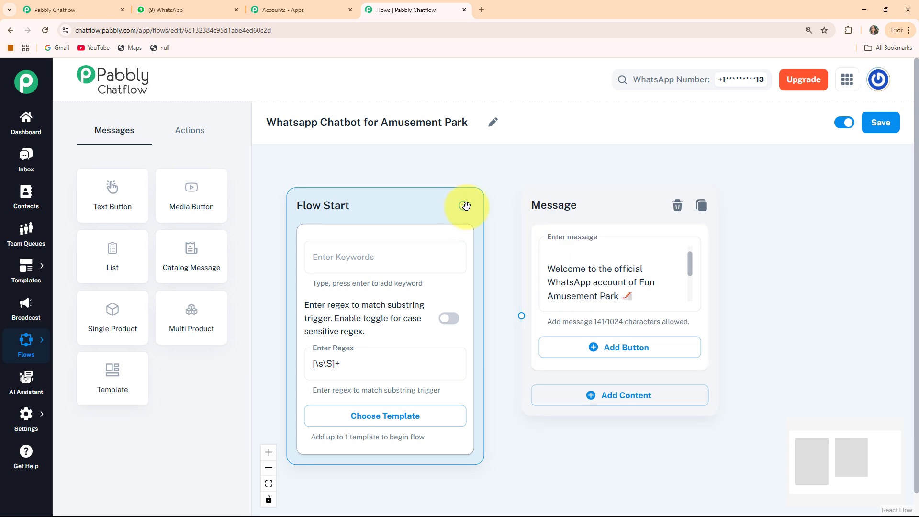
{"action": "left_click_drag", "start_coordinate": [464, 207], "coordinate": [517, 317]}
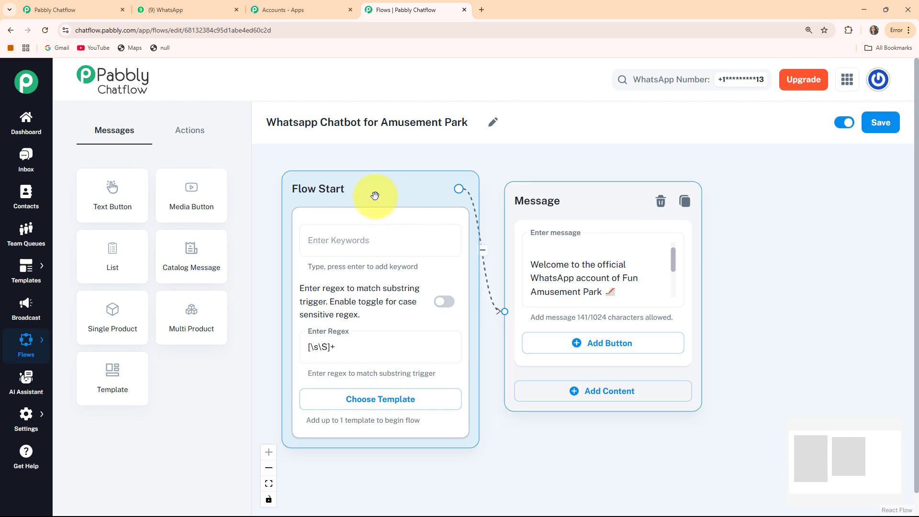
{"action": "left_click", "coordinate": [375, 195]}
{"action": "left_click_drag", "start_coordinate": [541, 210], "coordinate": [547, 206]}
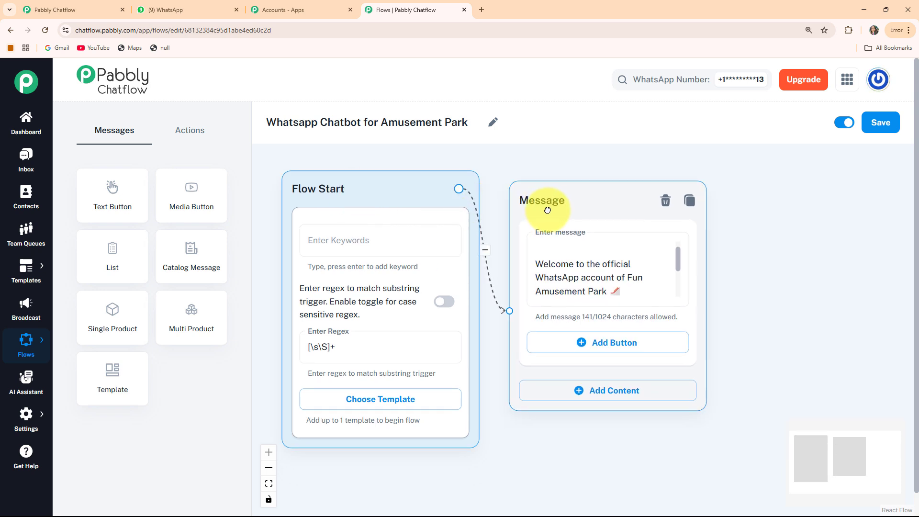
{"action": "left_click", "coordinate": [615, 289]}
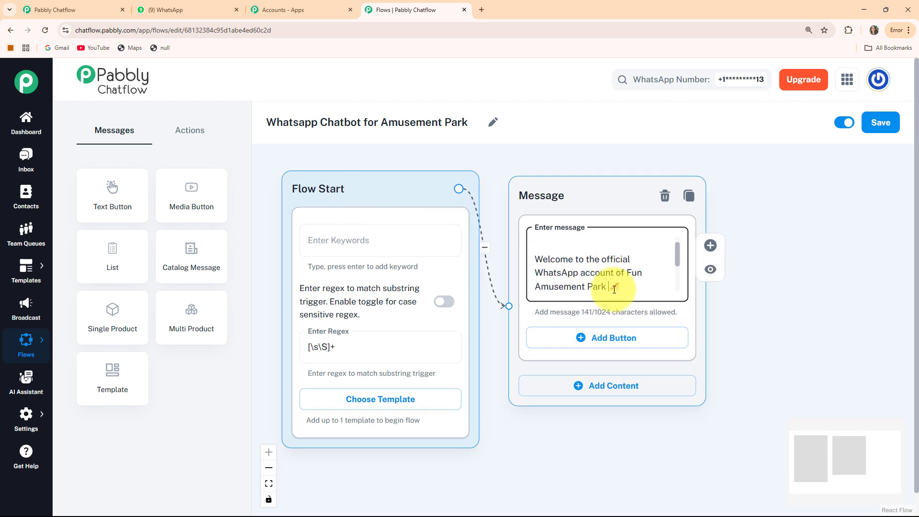
{"action": "scroll", "coordinate": [611, 287], "scroll_direction": "down", "scroll_amount": 3}
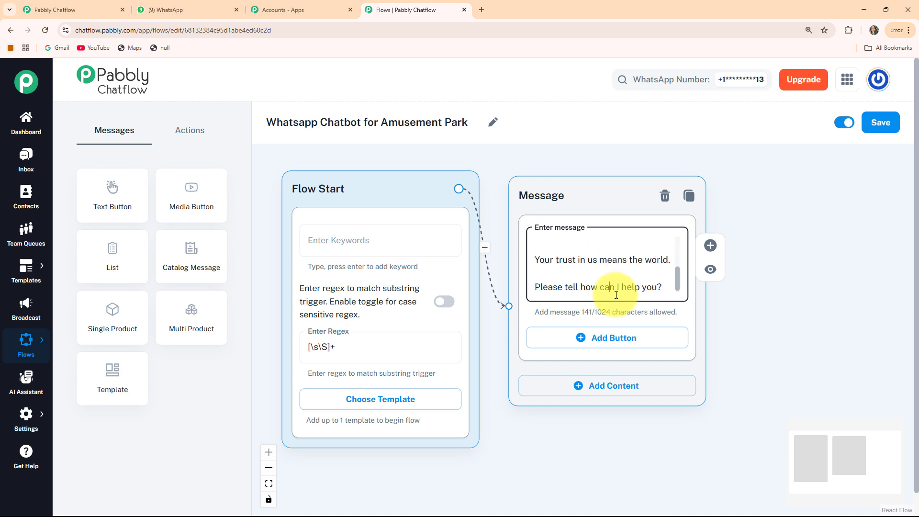
- Add Ticket Prices?, Food & Dining? and Private Events? buttons to the welcome message
{"action": "left_click", "coordinate": [616, 339]}
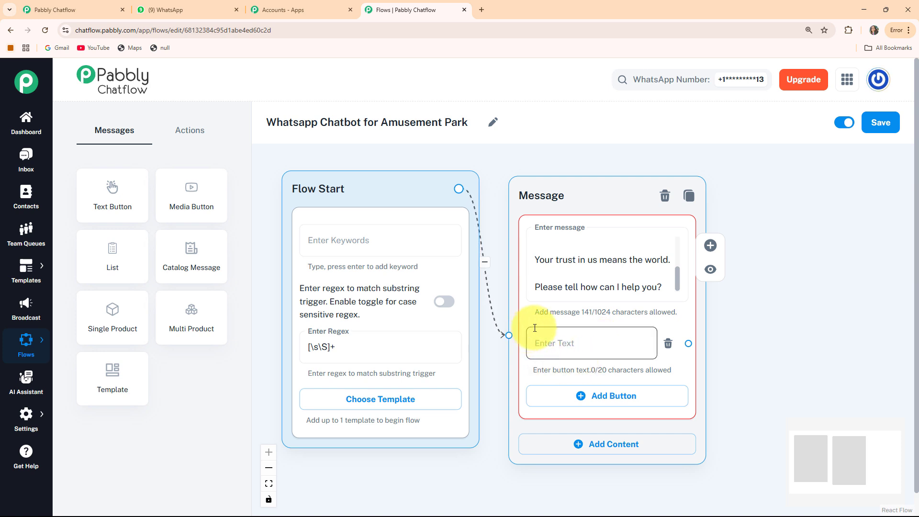
{"action": "left_click", "coordinate": [594, 347]}
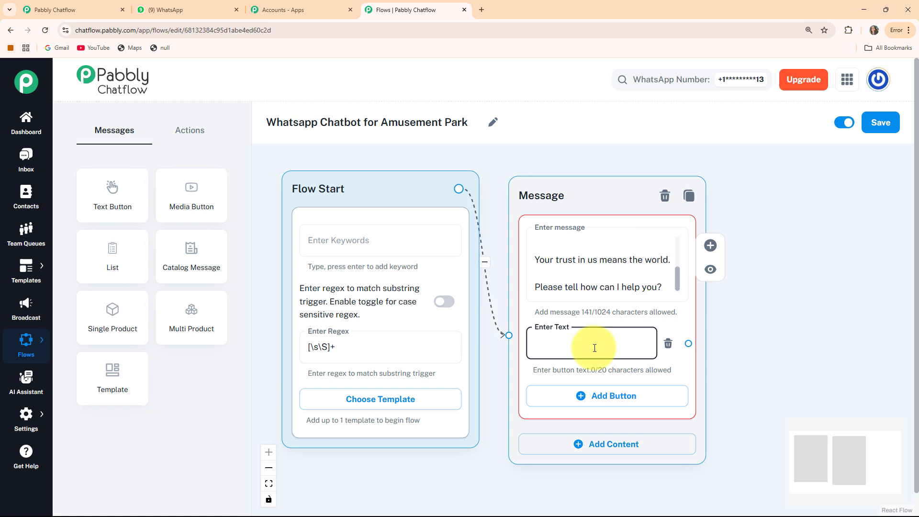
{"action": "type", "text": "Ticket Prices? 🎫"}
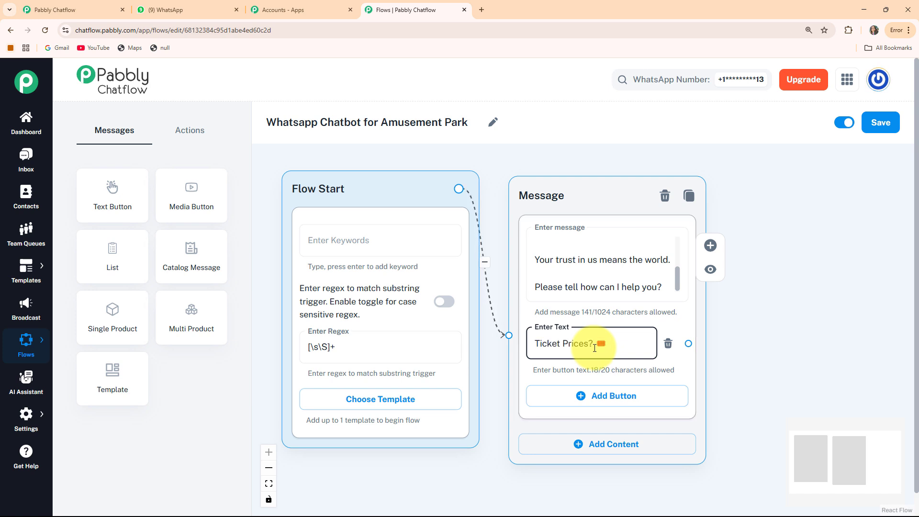
{"action": "left_click", "coordinate": [591, 396]}
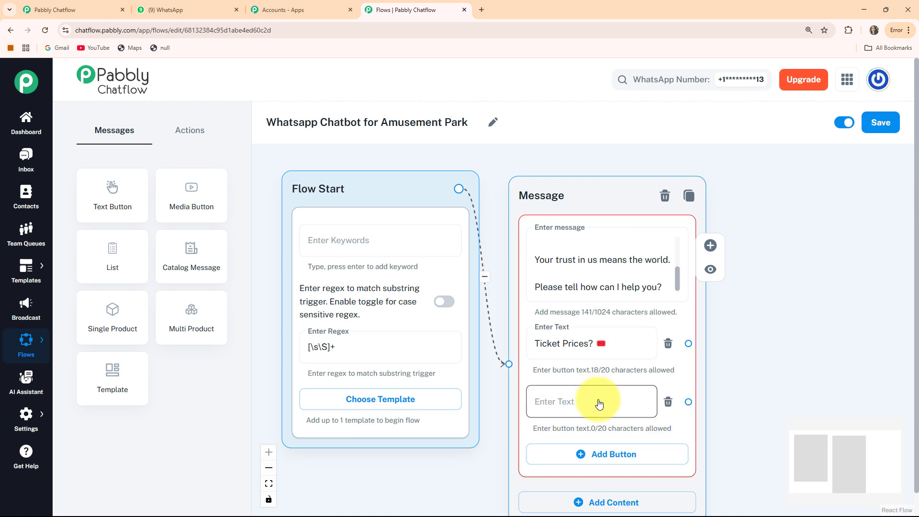
{"action": "type", "text": "Food & Dining?🍔"}
{"action": "left_click", "coordinate": [591, 454]}
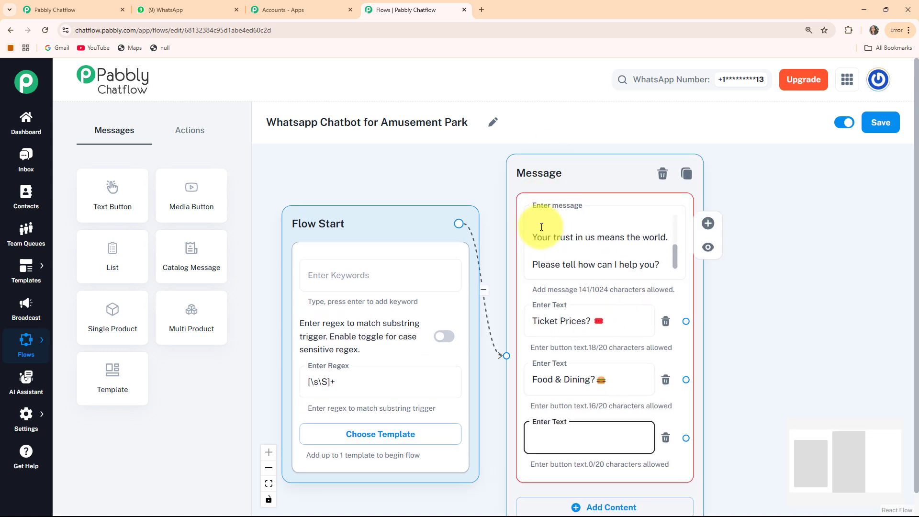
{"action": "type", "text": "Private Events?🎉"}
- Reposition the welcome message and Flow Start nodes on the canvas
{"action": "left_click_drag", "start_coordinate": [571, 174], "coordinate": [563, 170]}
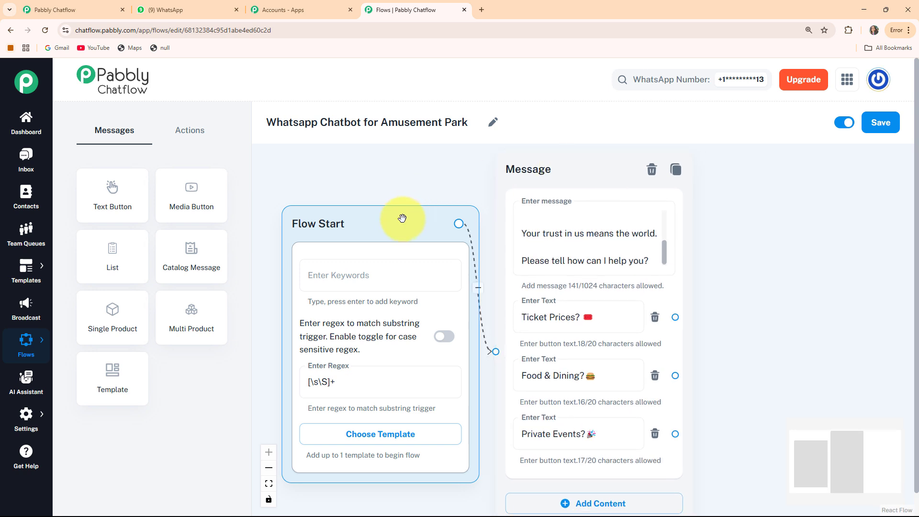
{"action": "left_click_drag", "start_coordinate": [404, 219], "coordinate": [394, 211]}
{"action": "left_click_drag", "start_coordinate": [550, 179], "coordinate": [544, 181]}
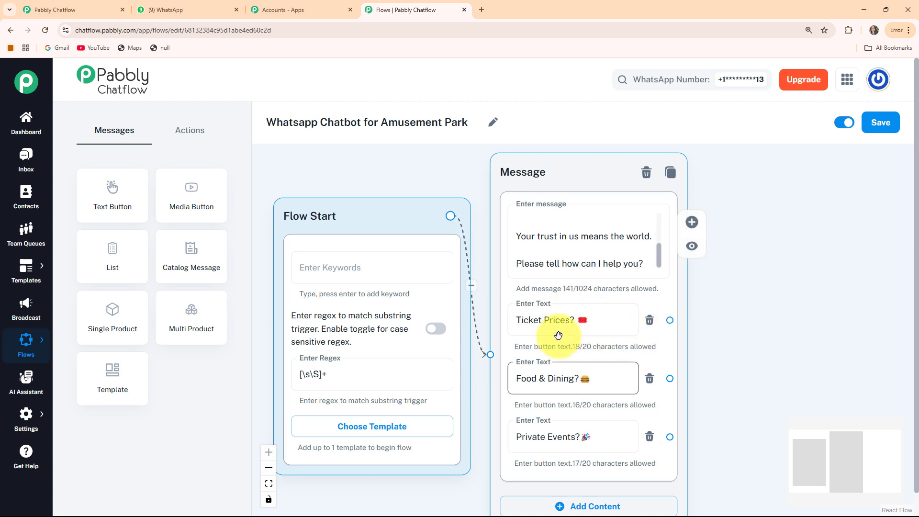
- Add a message node listing ticket prices: Children ₹799 and Adults ₹999
{"action": "left_click", "coordinate": [108, 203]}
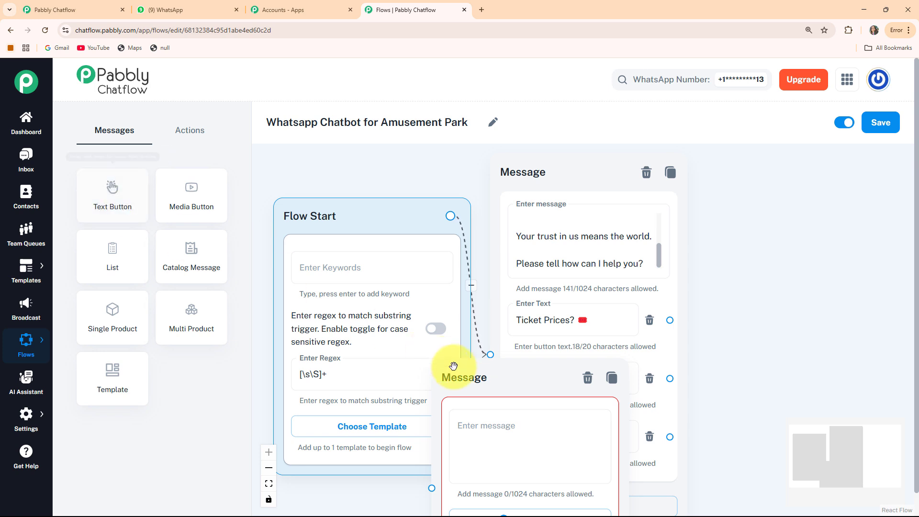
{"action": "left_click_drag", "start_coordinate": [447, 375], "coordinate": [761, 219]}
{"action": "left_click", "coordinate": [763, 254]}
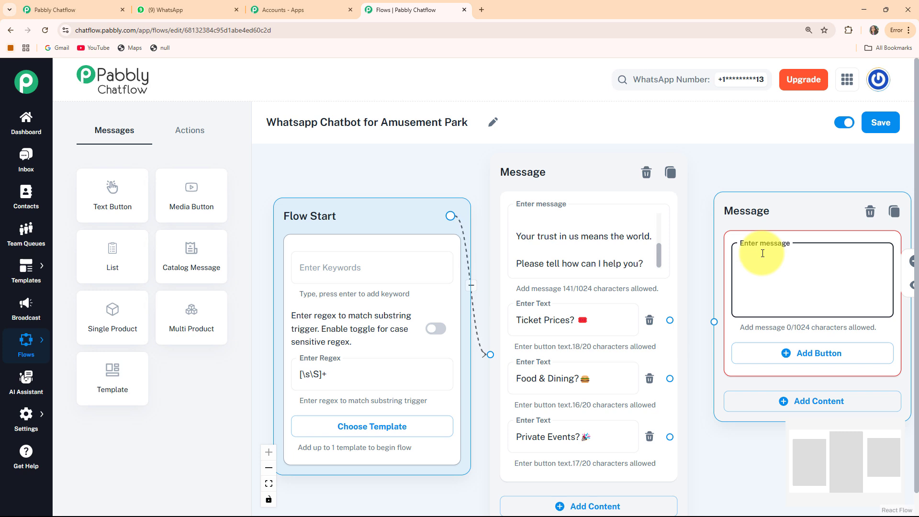
{"action": "key", "text": "ctrl+v"}
{"action": "scroll", "coordinate": [762, 277], "scroll_direction": "up", "scroll_amount": 5}
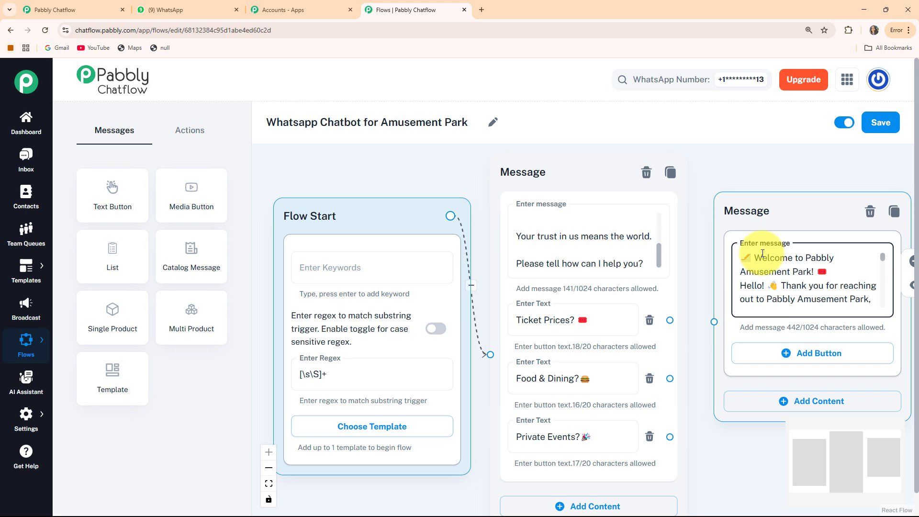
{"action": "scroll", "coordinate": [762, 253], "scroll_direction": "down", "scroll_amount": 5}
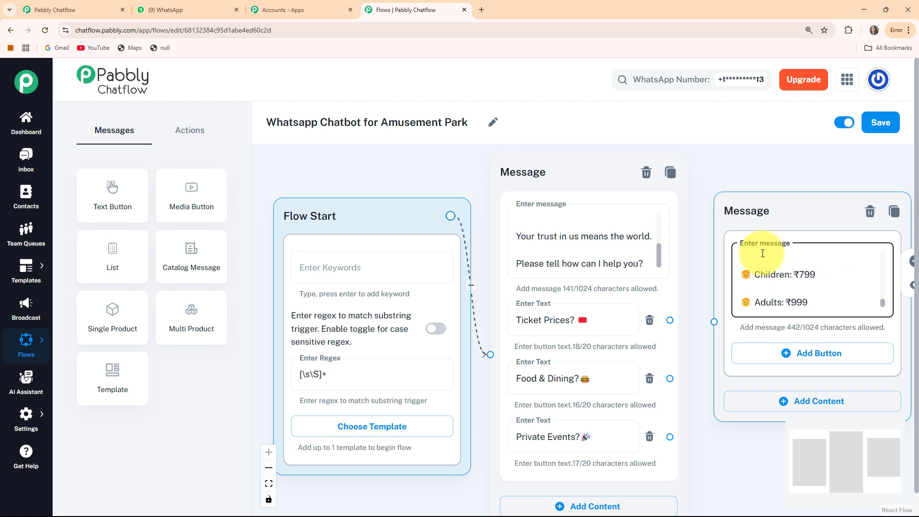
{"action": "left_click_drag", "start_coordinate": [755, 209], "coordinate": [759, 186]}
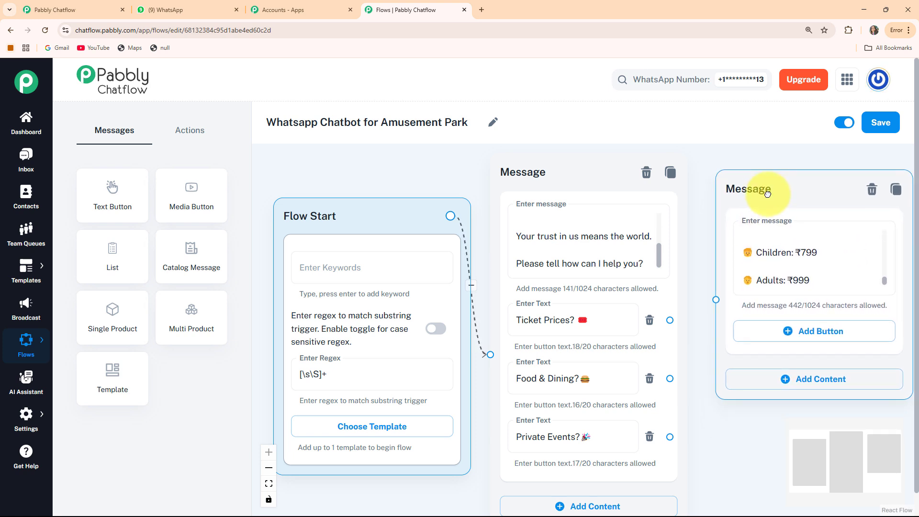
- Give the ticket prices message an 'Opening Hours?' button and link Ticket Prices? to it
{"action": "left_click", "coordinate": [780, 331]}
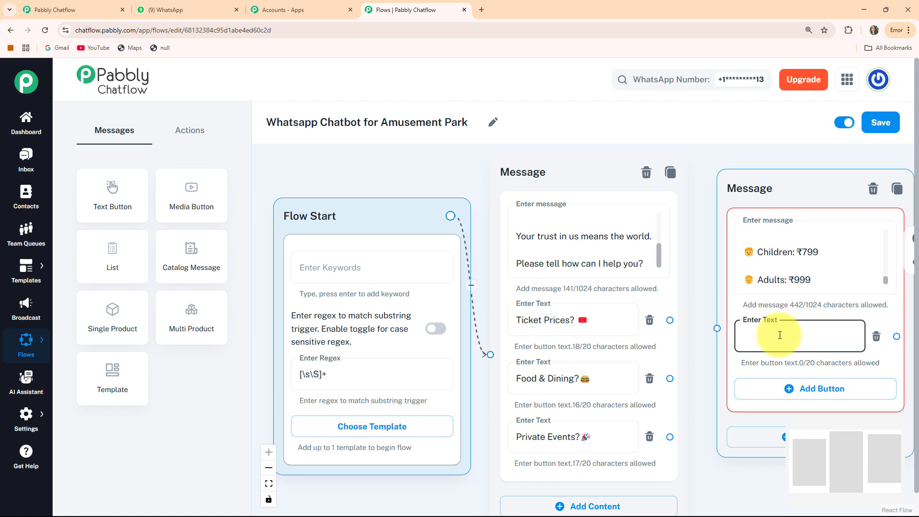
{"action": "type", "text": "Opening Hours? 🕒"}
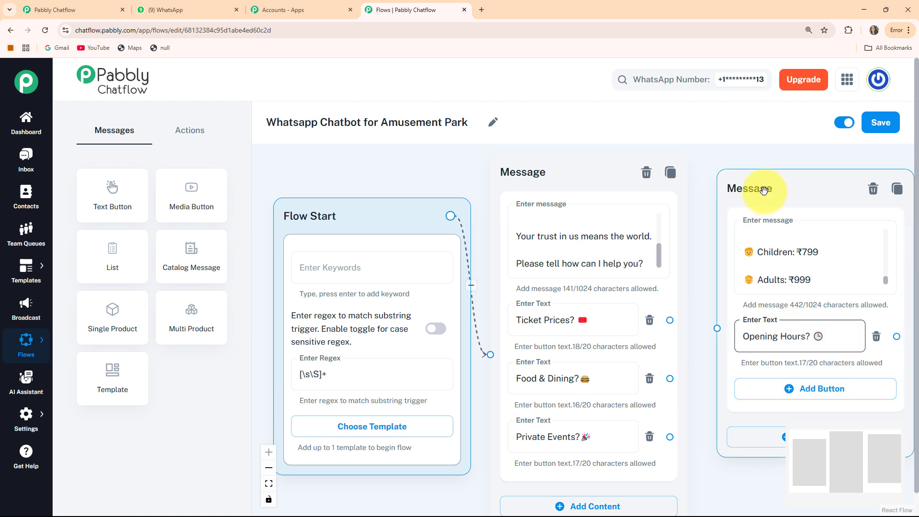
{"action": "left_click_drag", "start_coordinate": [765, 191], "coordinate": [769, 167]}
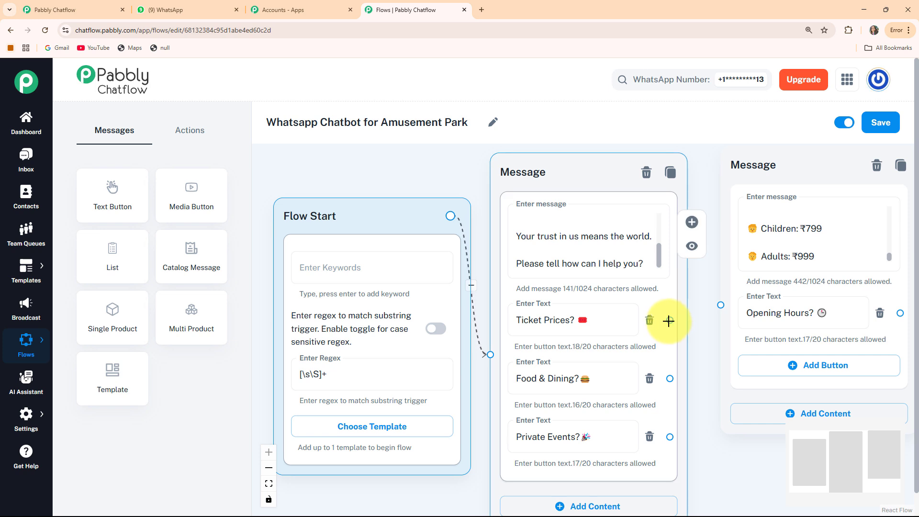
{"action": "left_click_drag", "start_coordinate": [669, 319], "coordinate": [720, 304]}
{"action": "left_click_drag", "start_coordinate": [772, 162], "coordinate": [750, 192]}
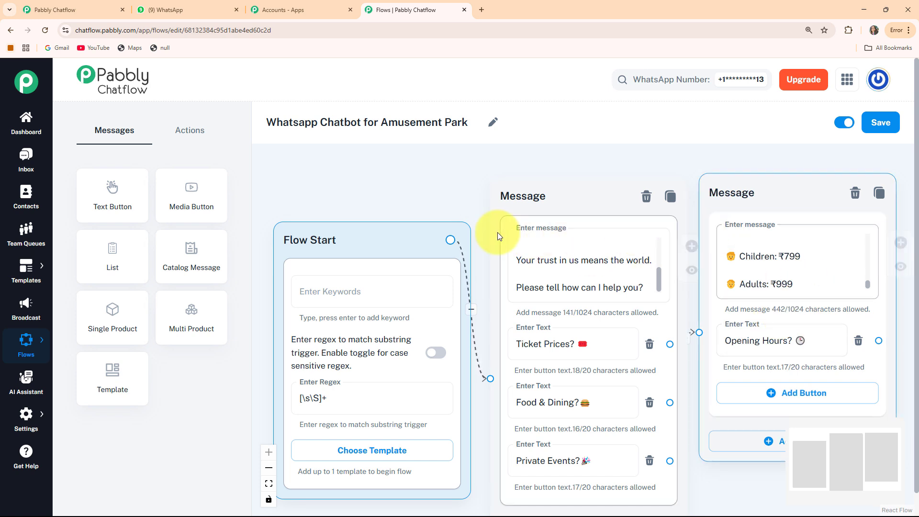
- Add a message node reading 'Daily: 10:00 AM to 7:00 PM Thank You'
{"action": "left_click", "coordinate": [118, 190]}
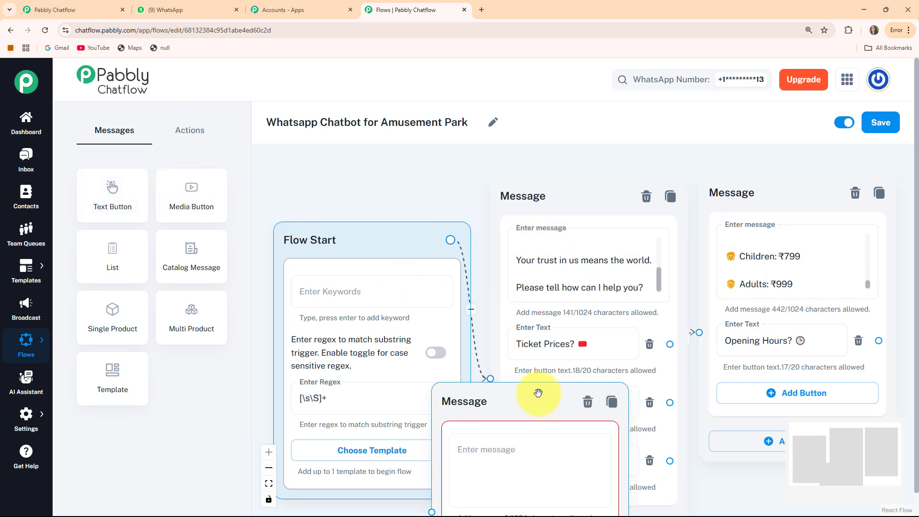
{"action": "left_click_drag", "start_coordinate": [536, 393], "coordinate": [780, 187]}
{"action": "left_click", "coordinate": [766, 271]}
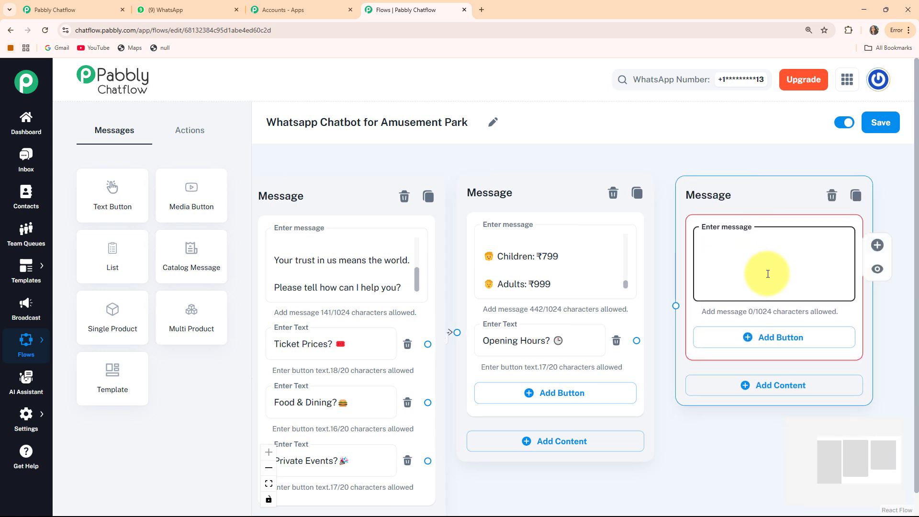
{"action": "type", "text": "Daily: 10:00 AM to 7:00 PM Thank You"}
{"action": "left_click_drag", "start_coordinate": [701, 194], "coordinate": [708, 193]}
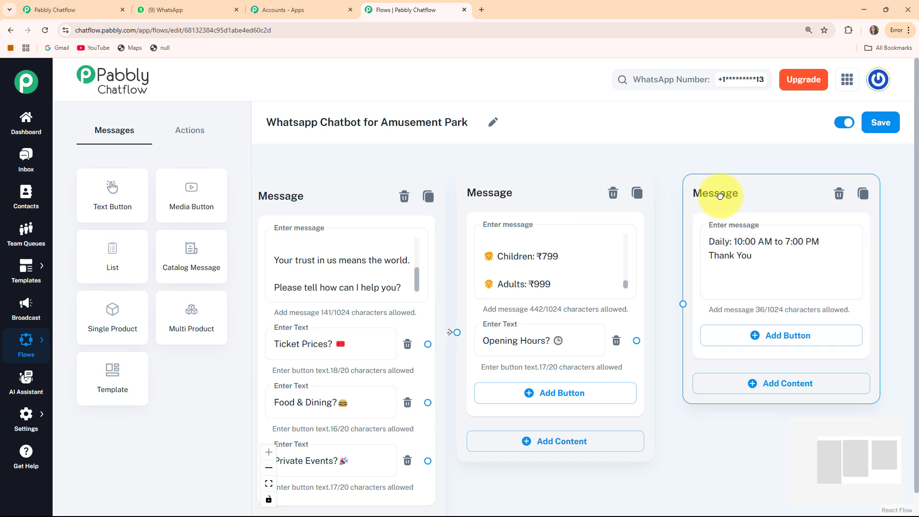
- Connect the Opening Hours? button to the opening hours node and fit the flow into view
{"action": "left_click_drag", "start_coordinate": [635, 341], "coordinate": [682, 303]}
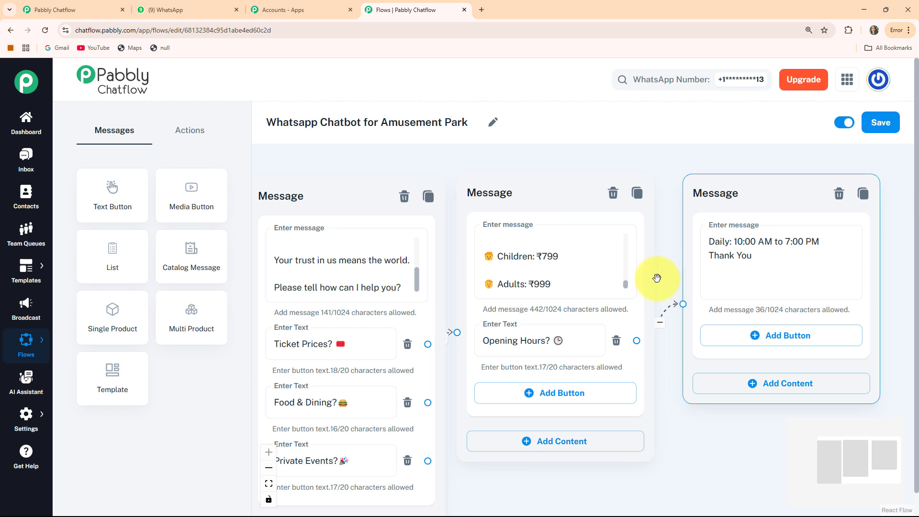
{"action": "left_click_drag", "start_coordinate": [717, 202], "coordinate": [712, 200]}
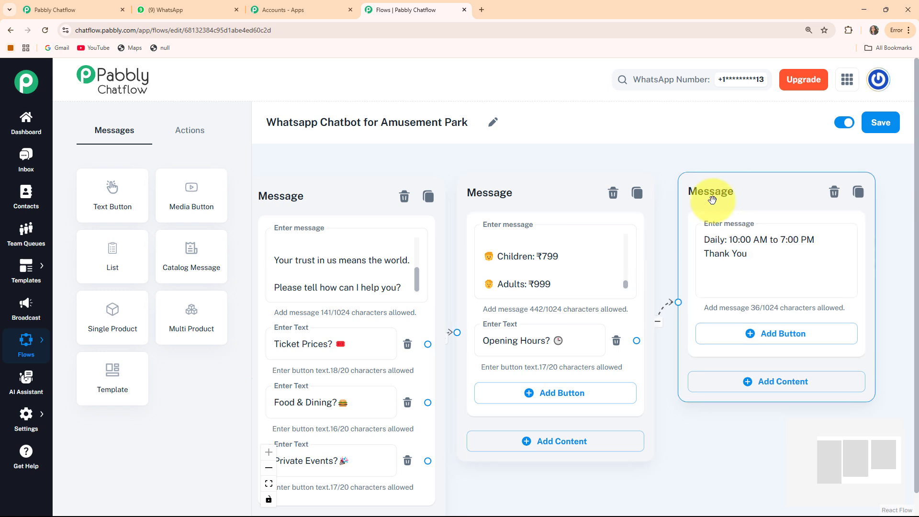
{"action": "left_click", "coordinate": [580, 191]}
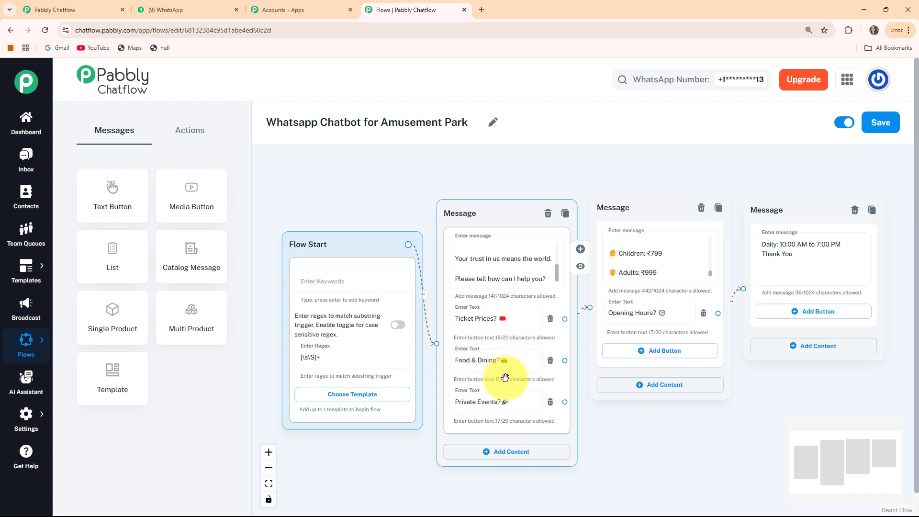
- Move the ticket-price and opening-hours nodes up and place a new message node below
{"action": "left_click_drag", "start_coordinate": [632, 207], "coordinate": [634, 186]}
{"action": "left_click_drag", "start_coordinate": [770, 206], "coordinate": [775, 177]}
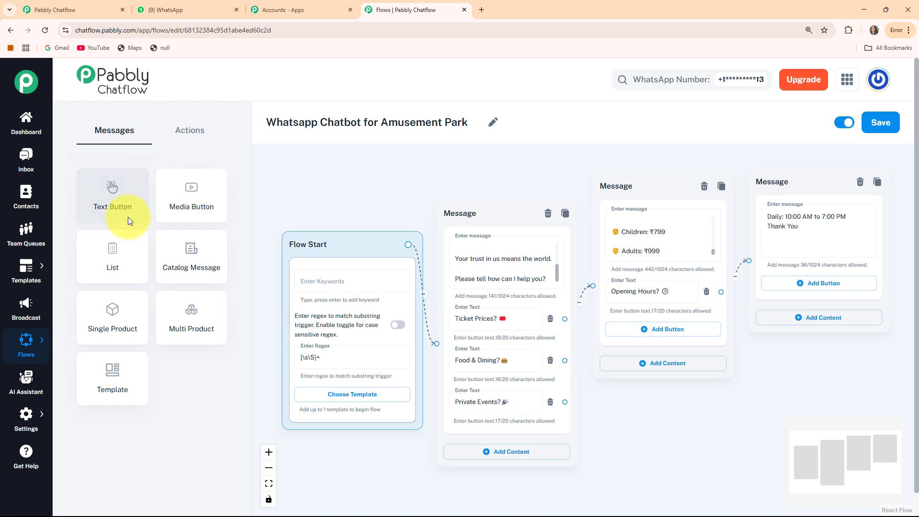
{"action": "left_click_drag", "start_coordinate": [114, 209], "coordinate": [673, 376]}
{"action": "left_click_drag", "start_coordinate": [627, 208], "coordinate": [641, 185]}
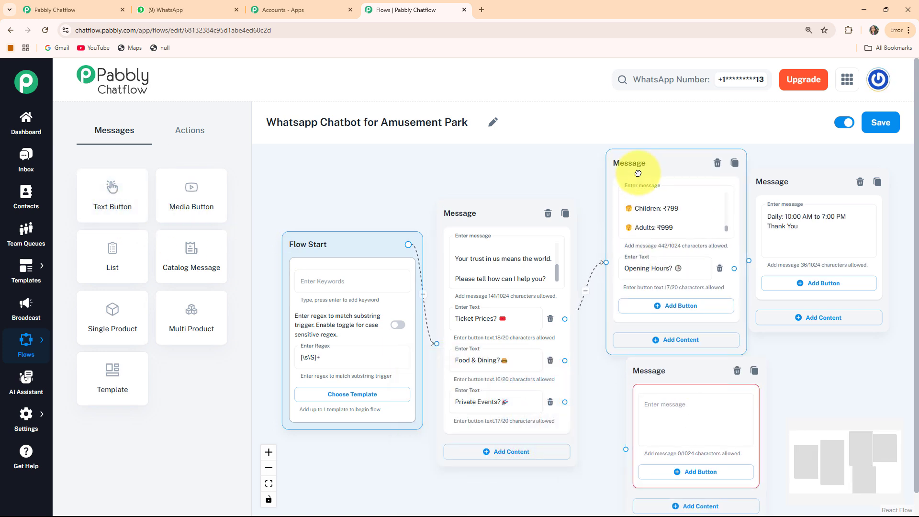
{"action": "left_click_drag", "start_coordinate": [655, 374], "coordinate": [642, 380]}
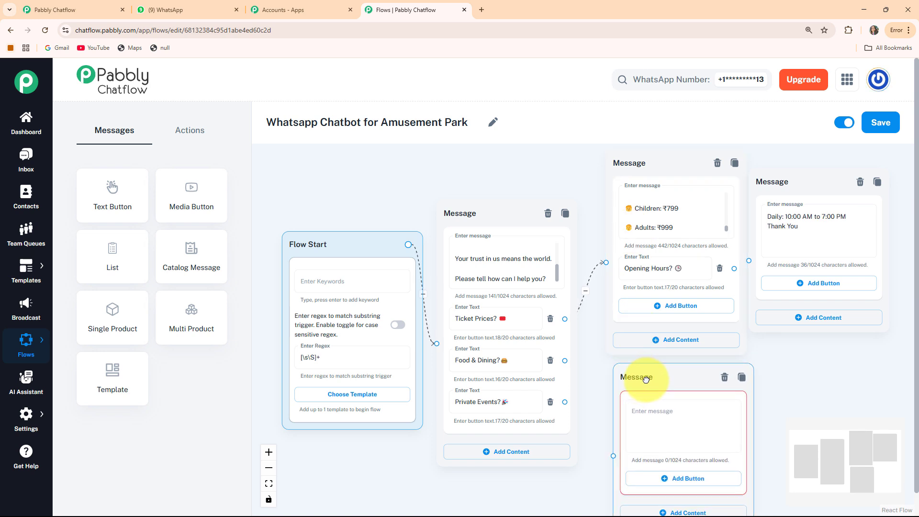
- Fill the new node with the 'Food & Dining at Pabbly Amusement Park' reply and link Food & Dining? to it
{"action": "left_click", "coordinate": [664, 421]}
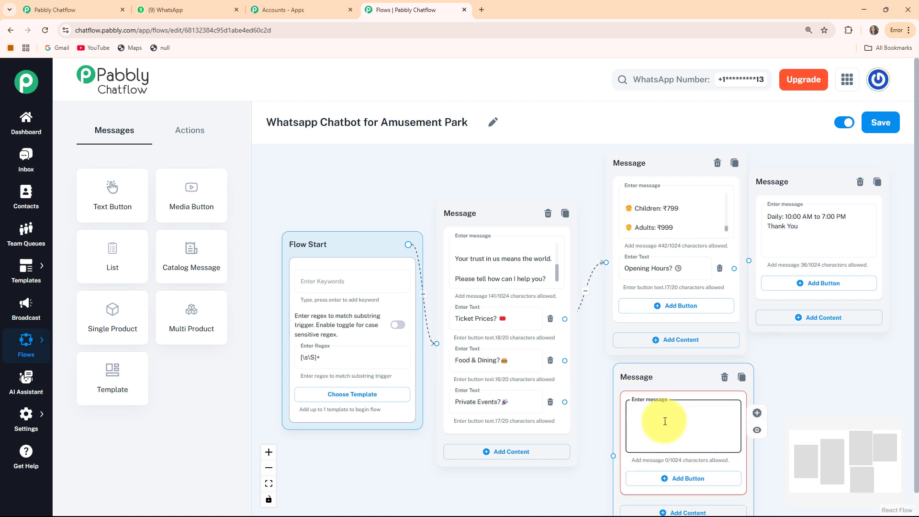
{"action": "key", "text": "ctrl+v"}
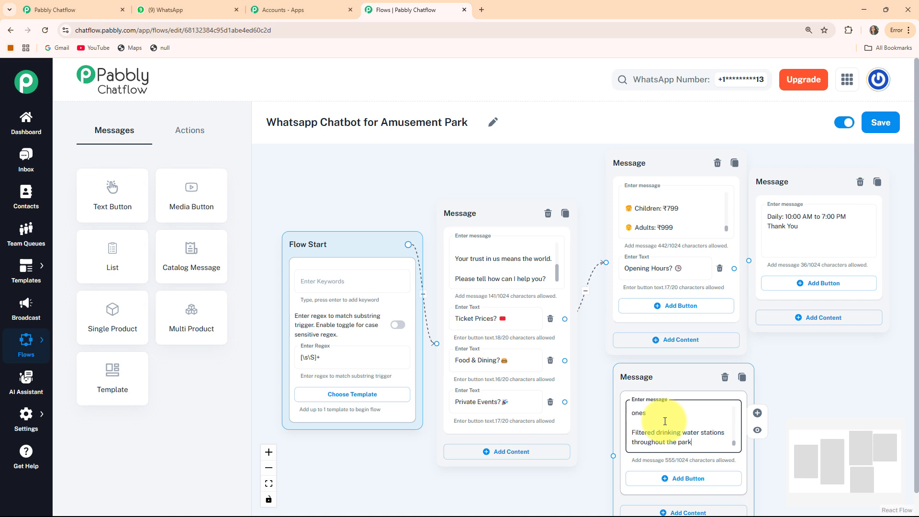
{"action": "scroll", "coordinate": [665, 421], "scroll_direction": "up", "scroll_amount": 5}
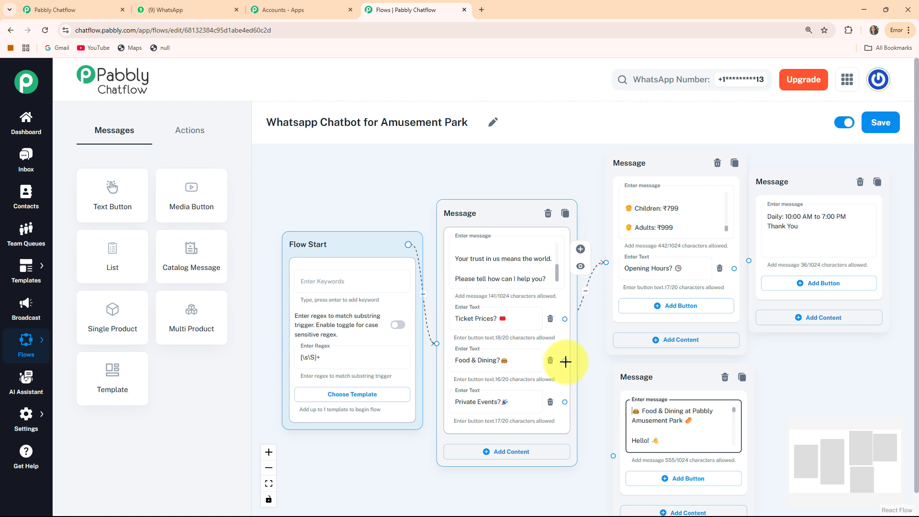
{"action": "left_click_drag", "start_coordinate": [565, 361], "coordinate": [611, 455]}
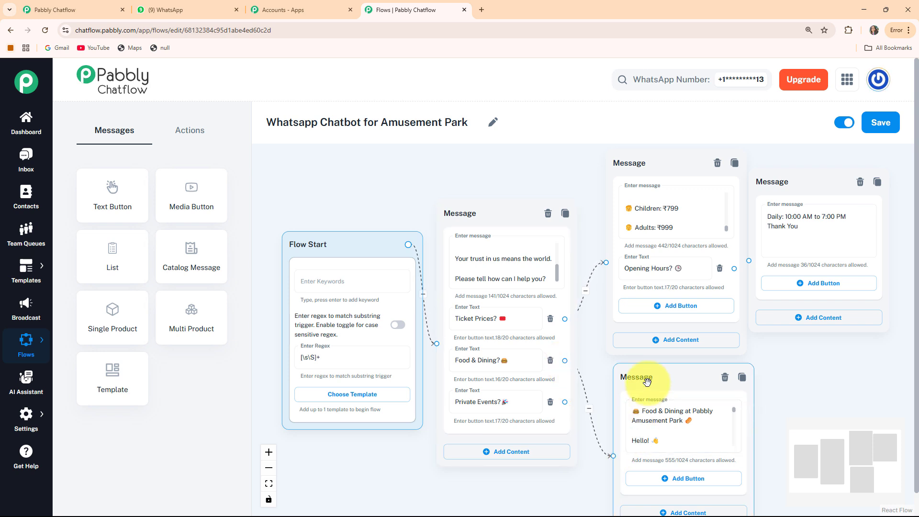
{"action": "left_click_drag", "start_coordinate": [647, 382], "coordinate": [640, 386]}
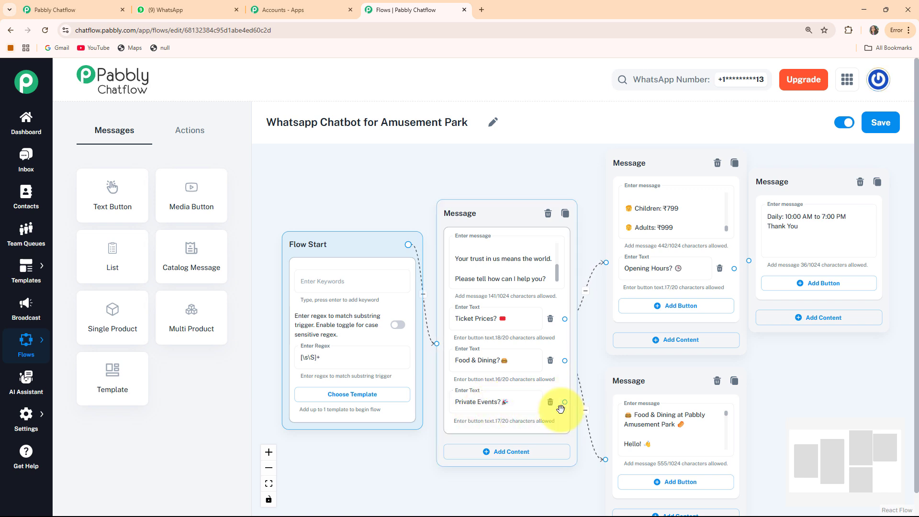
- Add a message node with the Private Events hosting reply text
{"action": "left_click", "coordinate": [115, 202]}
{"action": "left_click_drag", "start_coordinate": [460, 363], "coordinate": [786, 340]}
{"action": "left_click", "coordinate": [786, 379]}
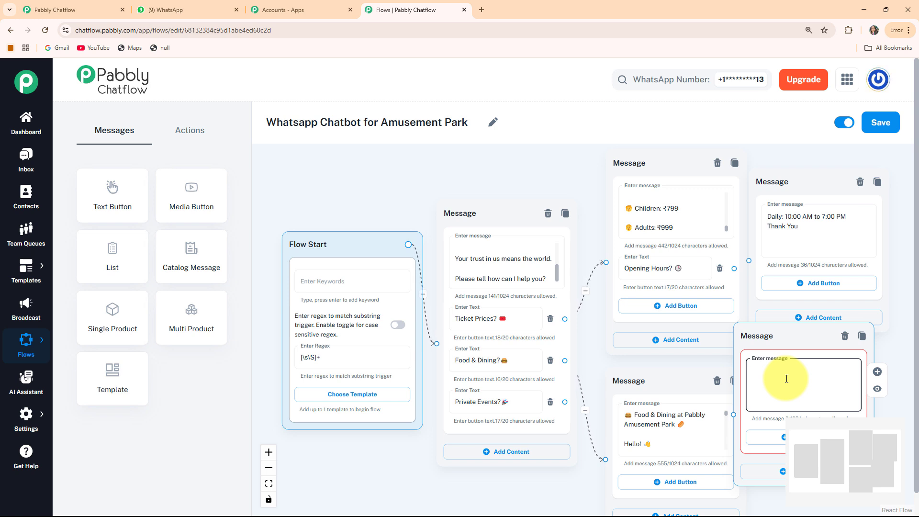
{"action": "key", "text": "ctrl+v"}
{"action": "left_click_drag", "start_coordinate": [763, 344], "coordinate": [731, 352]}
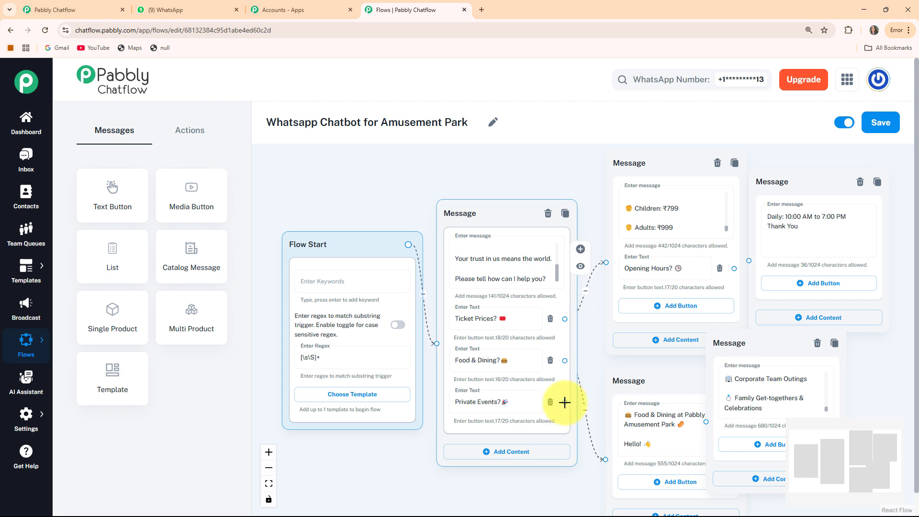
- Link Private Events? to the new reply, tidy its position, and save the flow
{"action": "left_click_drag", "start_coordinate": [565, 402], "coordinate": [704, 422]}
{"action": "left_click_drag", "start_coordinate": [735, 341], "coordinate": [728, 365]}
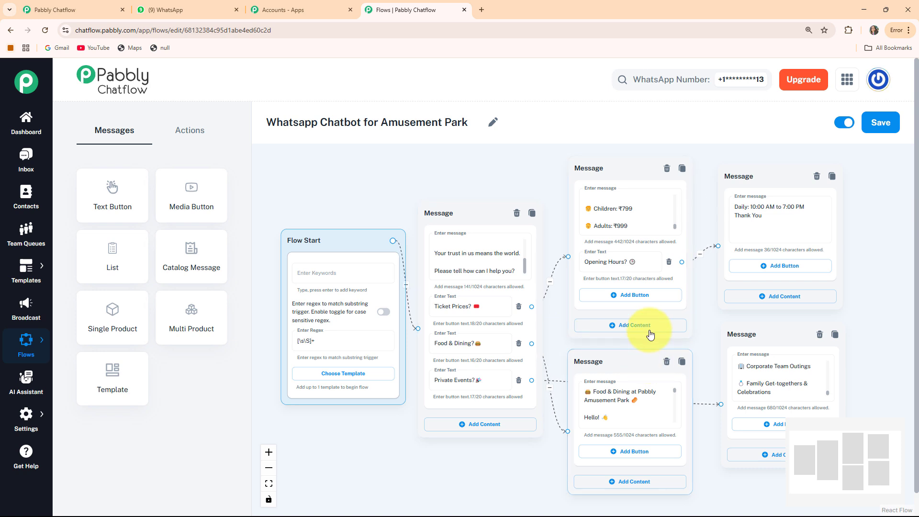
{"action": "left_click", "coordinate": [883, 133]}
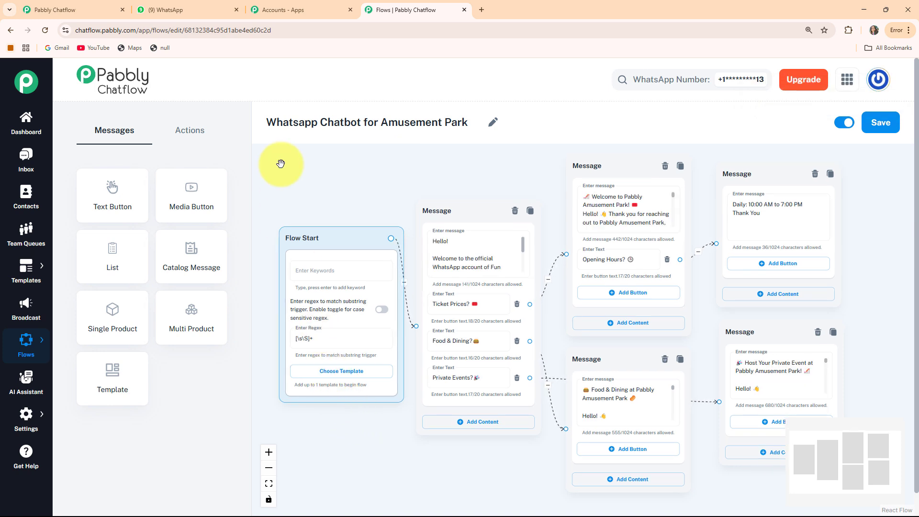
- Send 'hi' to the Amusement Park bot in WhatsApp Web to trigger its welcome menu
{"action": "left_click", "coordinate": [186, 10]}
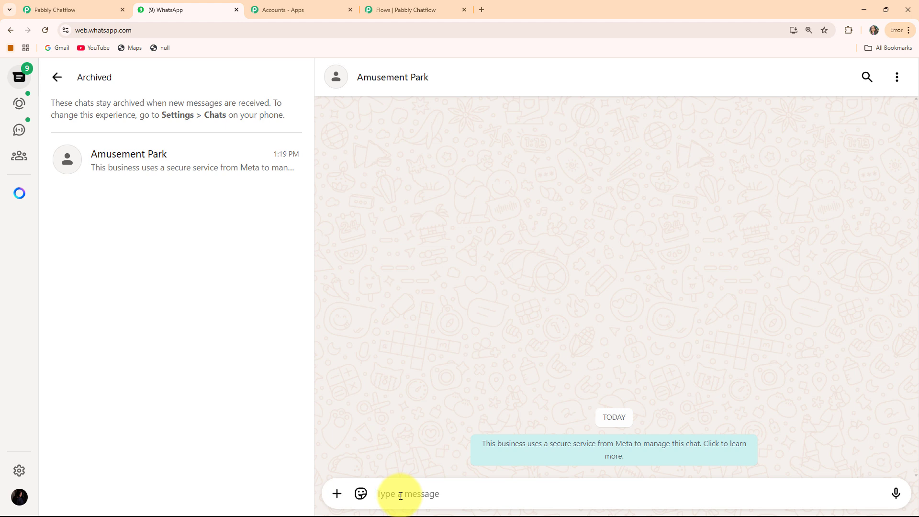
{"action": "type", "text": "hi"}
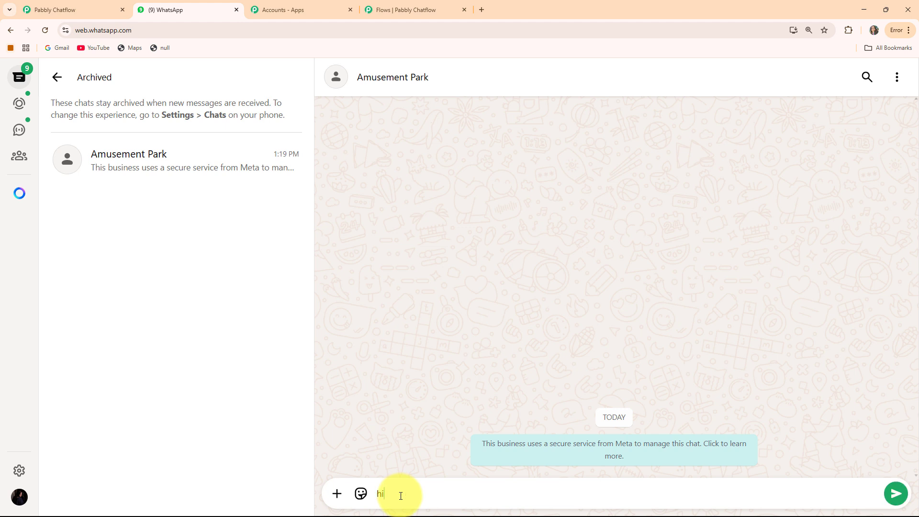
{"action": "key", "text": "Return"}
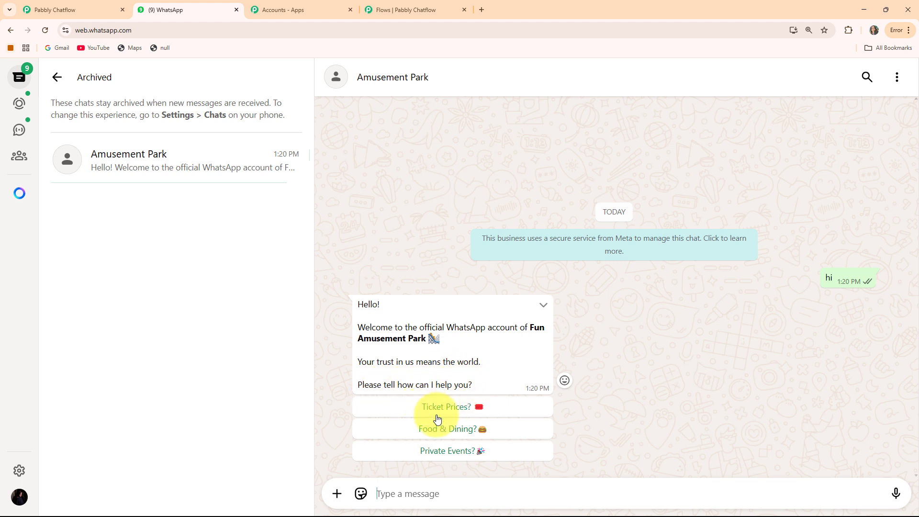
- Check the flow builder tab and close the Accounts - Apps tab
{"action": "left_click", "coordinate": [393, 6]}
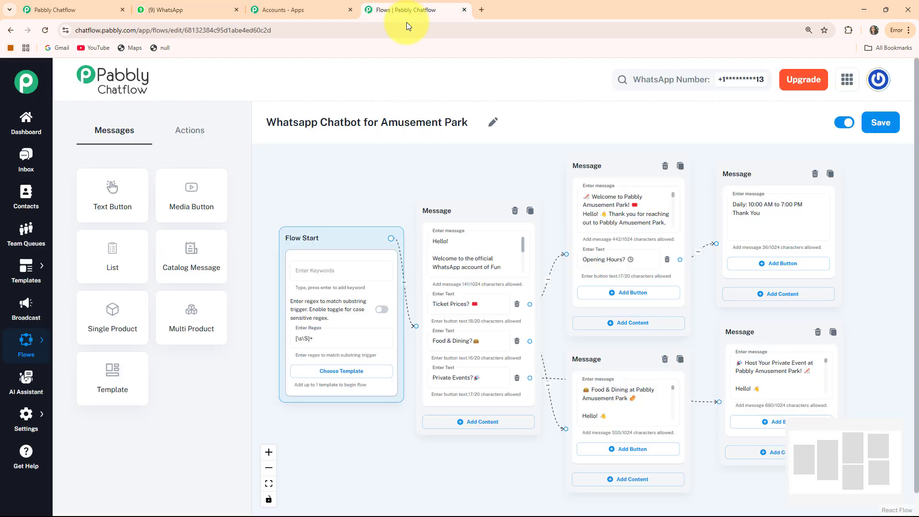
{"action": "scroll", "coordinate": [478, 357], "scroll_direction": "up", "scroll_amount": 2}
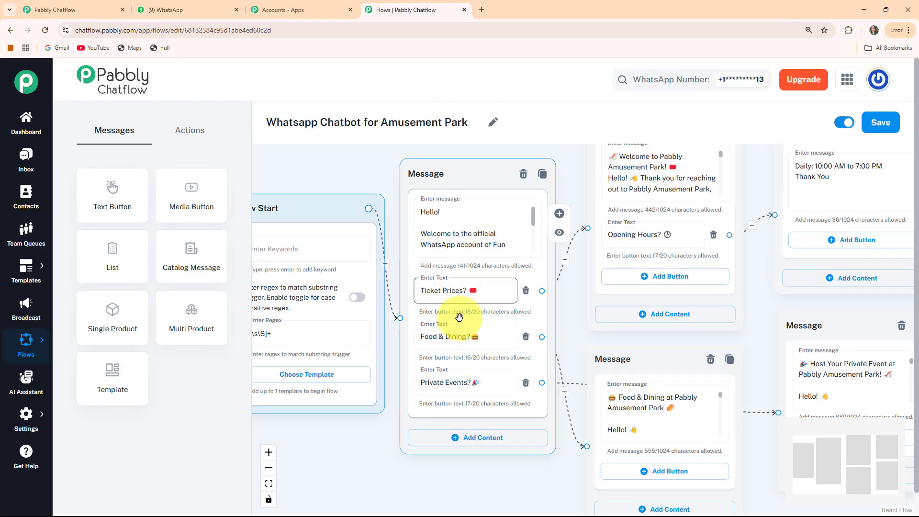
{"action": "left_click", "coordinate": [350, 10]}
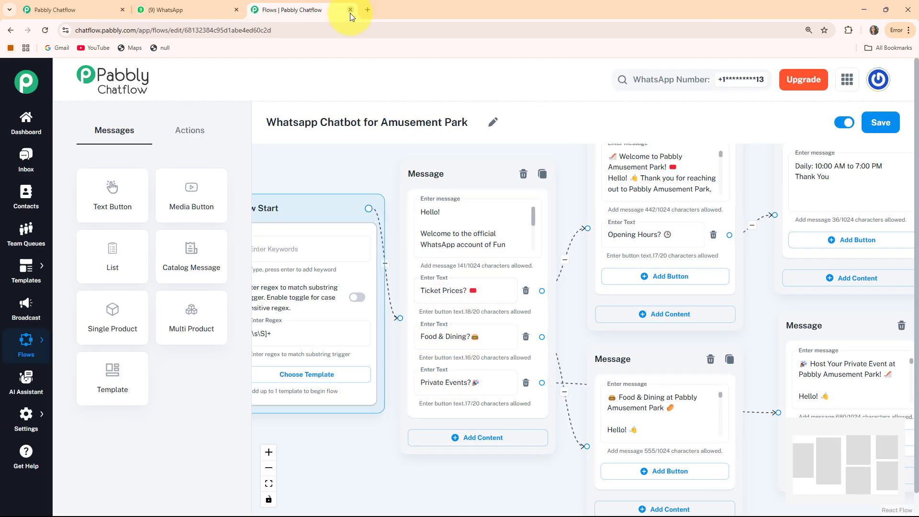
- Back in WhatsApp, choose Food & Dining? and get the bot's dining menu reply
{"action": "key", "text": "ctrl+shift+Tab"}
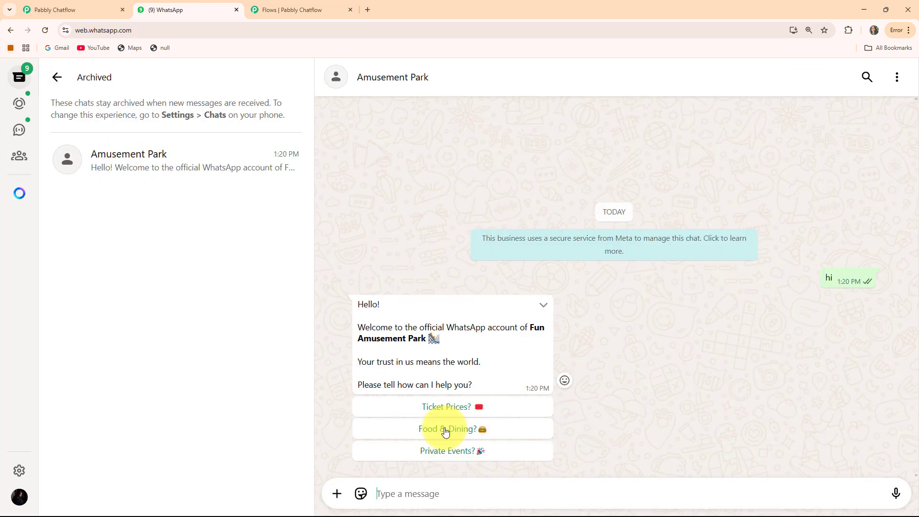
{"action": "left_click", "coordinate": [445, 428]}
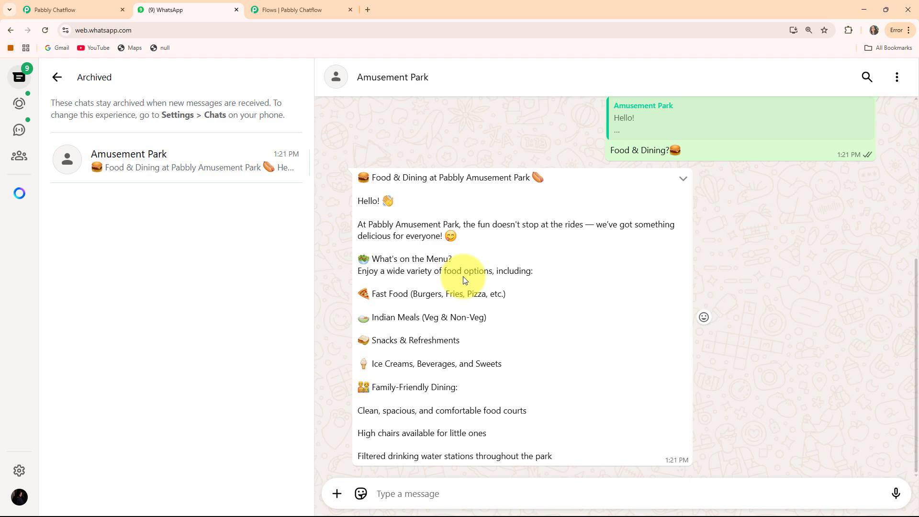
{"action": "scroll", "coordinate": [544, 287], "scroll_direction": "up", "scroll_amount": 5}
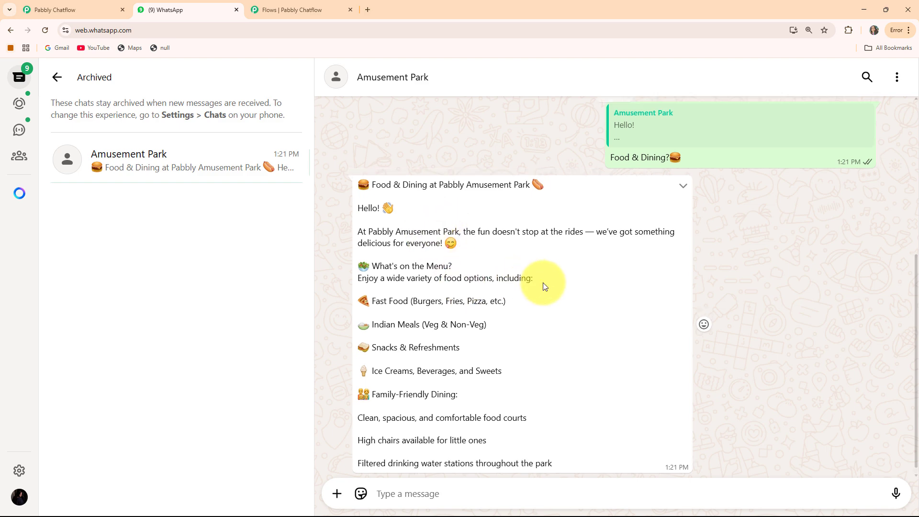
- Choose Private Events? and read the bot's event-hosting details
{"action": "left_click", "coordinate": [429, 312]}
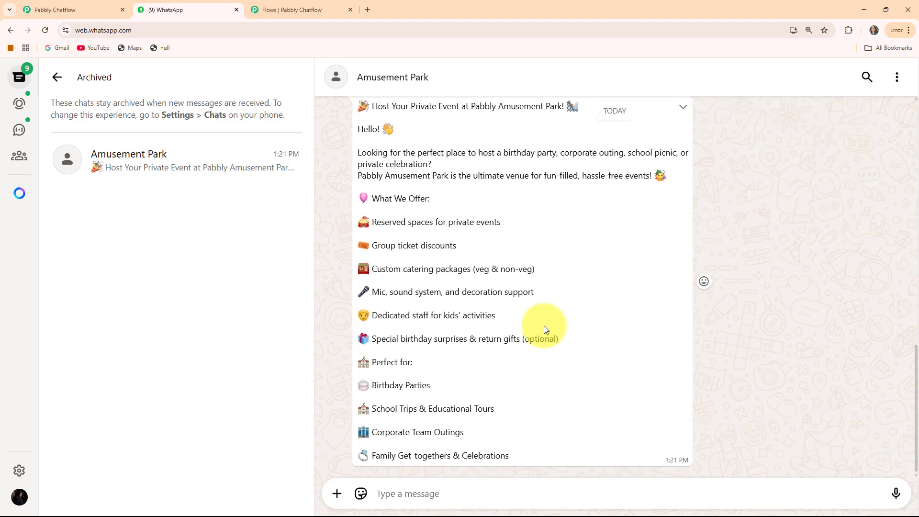
{"action": "scroll", "coordinate": [599, 346], "scroll_direction": "up", "scroll_amount": 5}
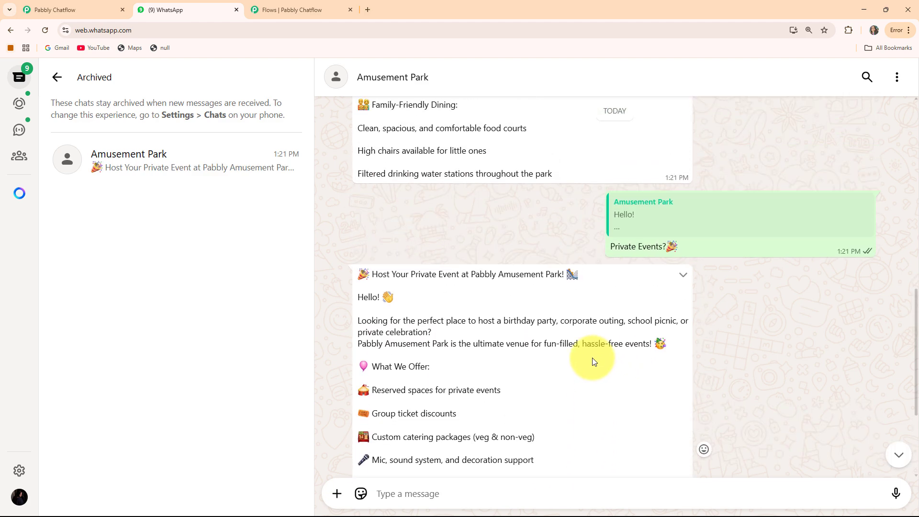
{"action": "scroll", "coordinate": [593, 361], "scroll_direction": "down", "scroll_amount": 5}
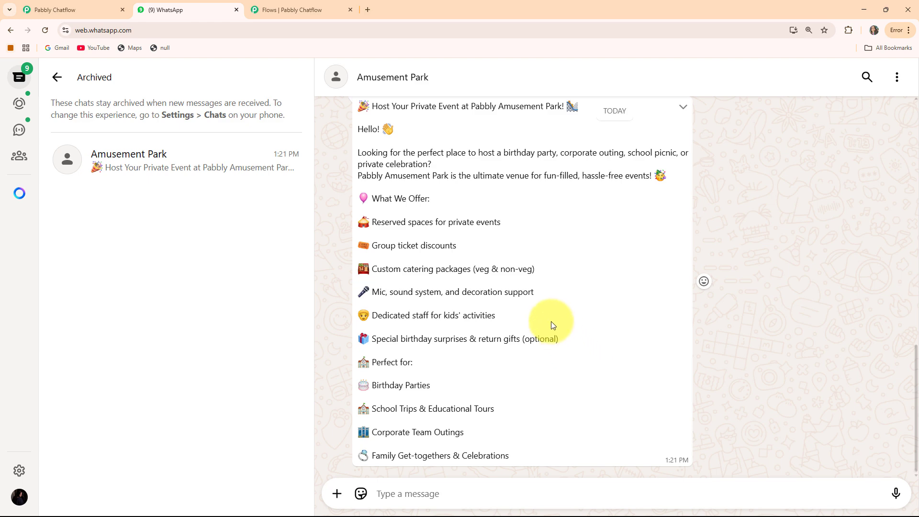
{"action": "scroll", "coordinate": [550, 321], "scroll_direction": "up", "scroll_amount": 3}
{"action": "scroll", "coordinate": [550, 320], "scroll_direction": "up", "scroll_amount": 2}
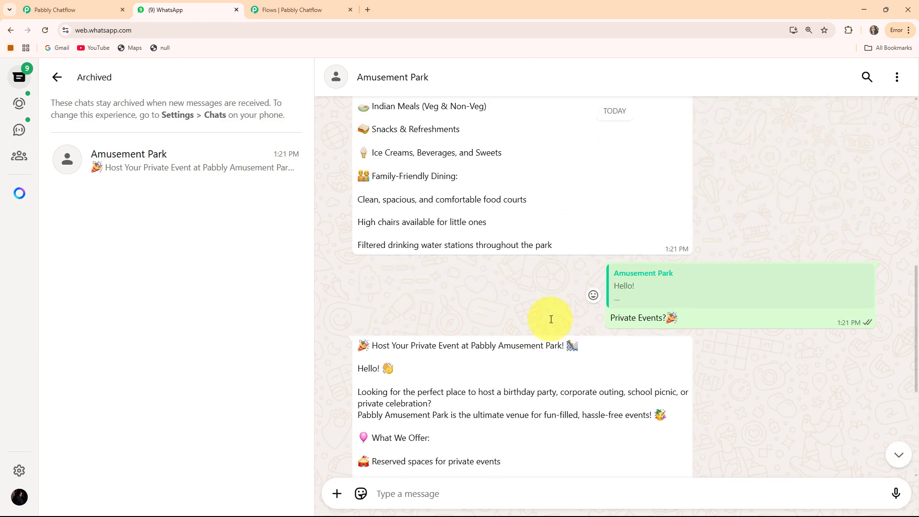